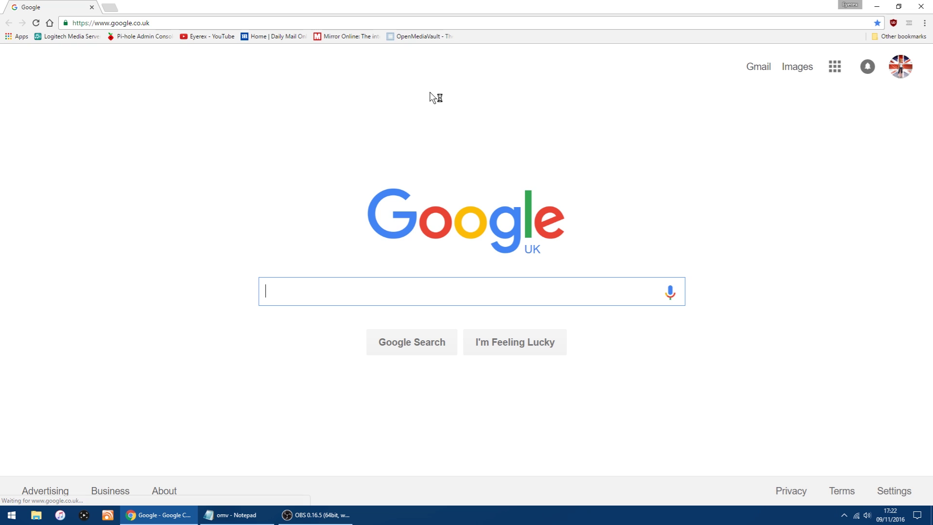
# Go from the OpenMediaVault site's download page to SourceForge's Raspberry Pi images folder
pyautogui.click(420, 36)
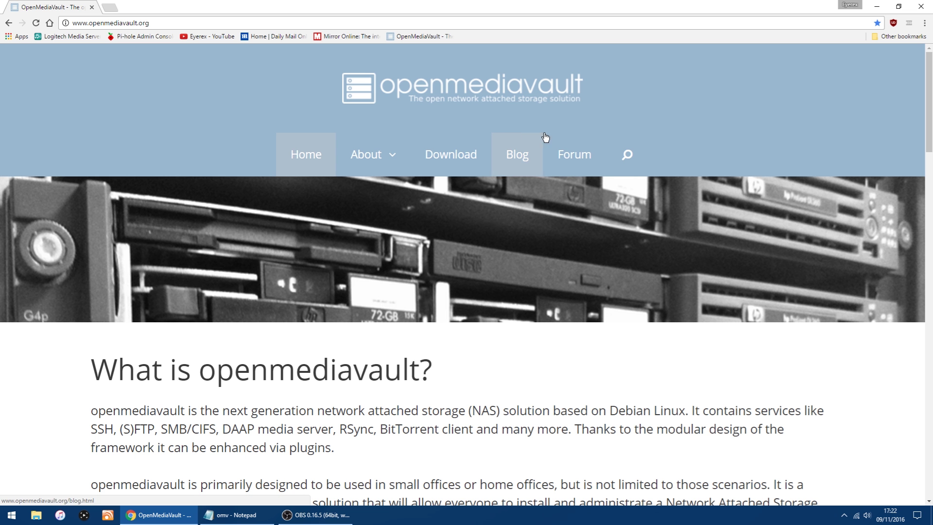
pyautogui.click(451, 154)
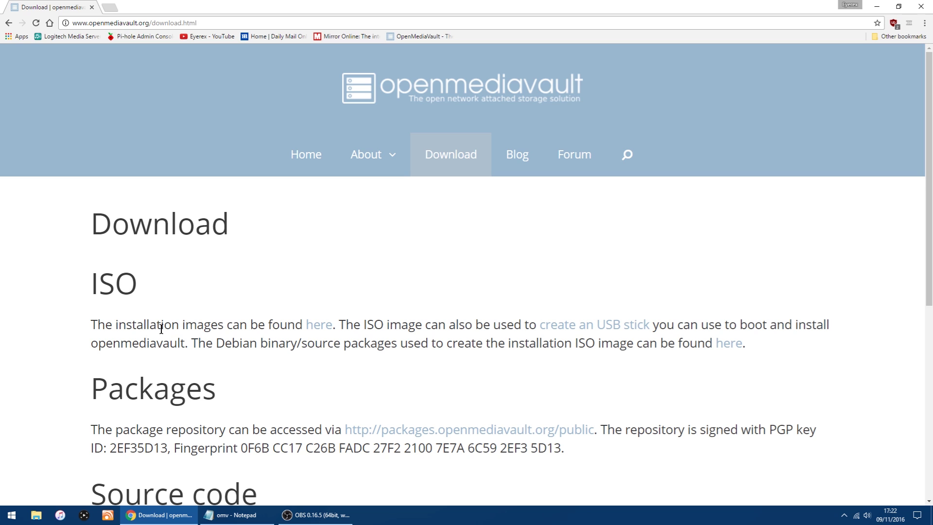
pyautogui.click(318, 327)
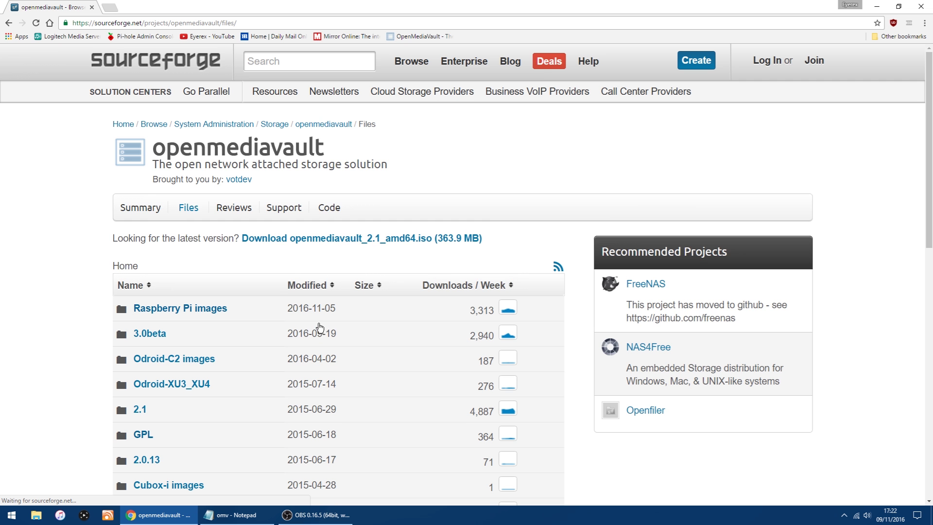
pyautogui.scroll(-2, 200, 330)
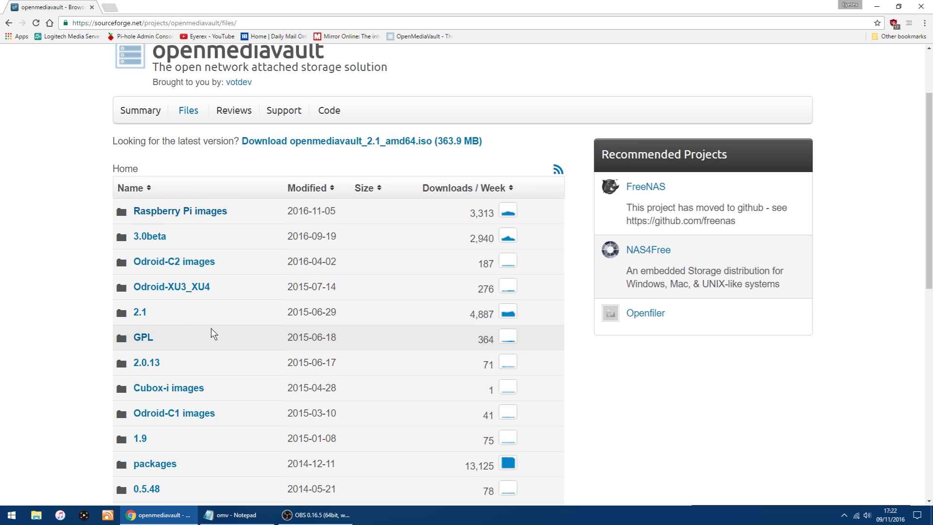
pyautogui.scroll(-3, 183, 329)
pyautogui.scroll(5, 188, 335)
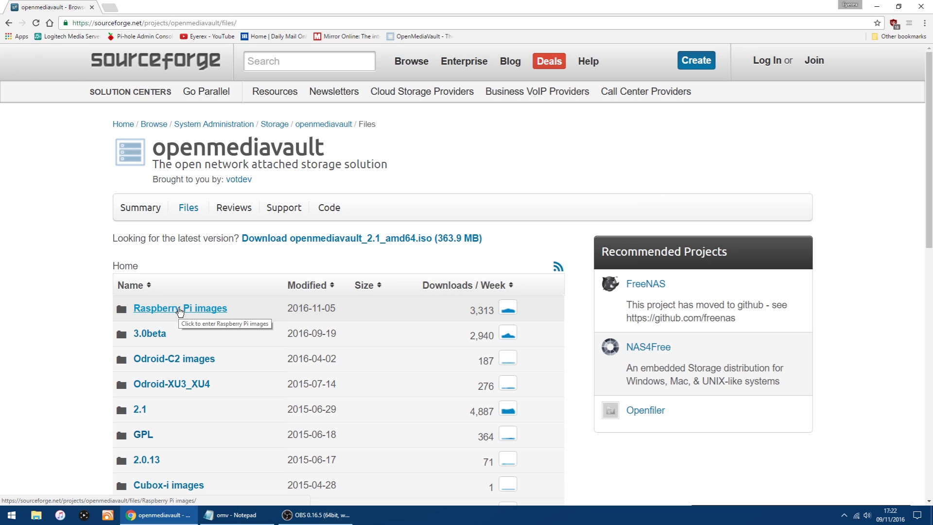
pyautogui.click(180, 311)
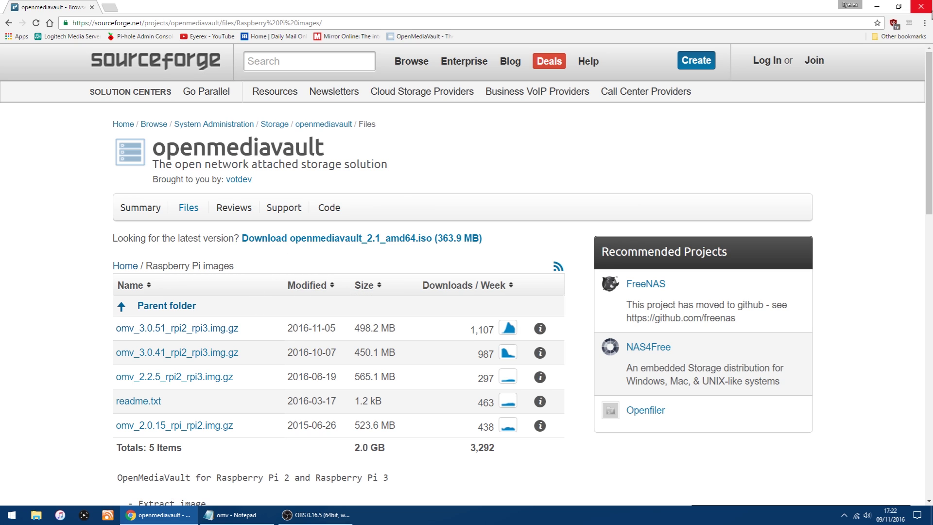
# Close the browser and open the Downloads folder in File Explorer
pyautogui.click(920, 6)
pyautogui.click(36, 514)
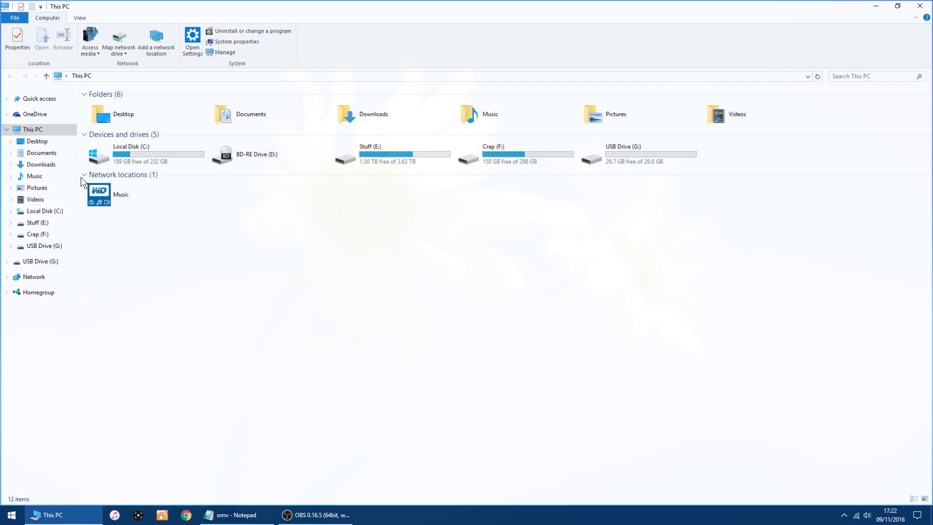
pyautogui.click(40, 165)
# Extract omv_3.0.51_rpi2_rpi3.img.gz with 7-Zip into its own folder and open it
pyautogui.click(108, 104)
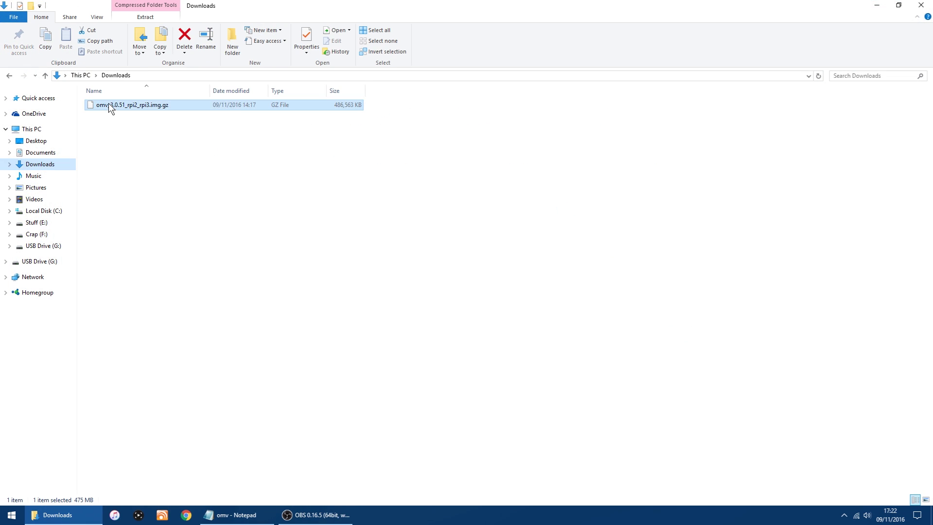
pyautogui.rightClick(108, 103)
pyautogui.moveTo(209, 121)
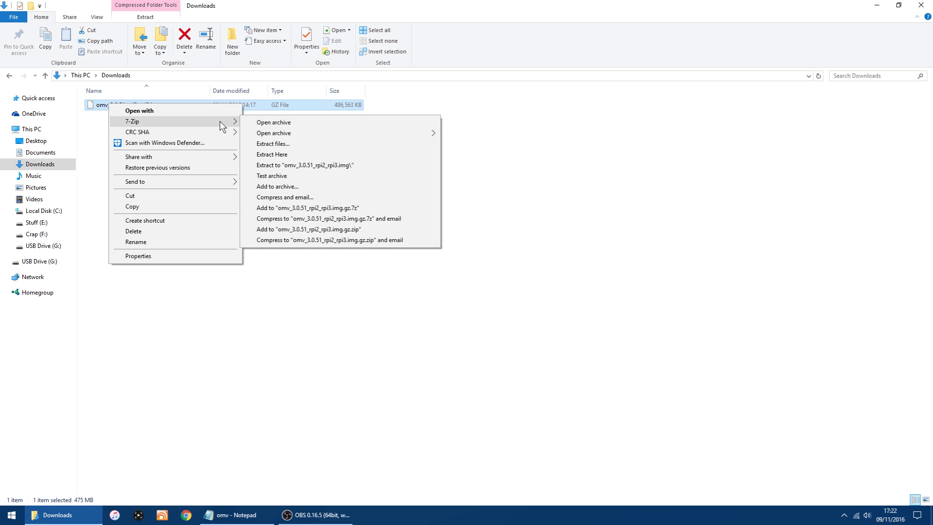
pyautogui.click(305, 165)
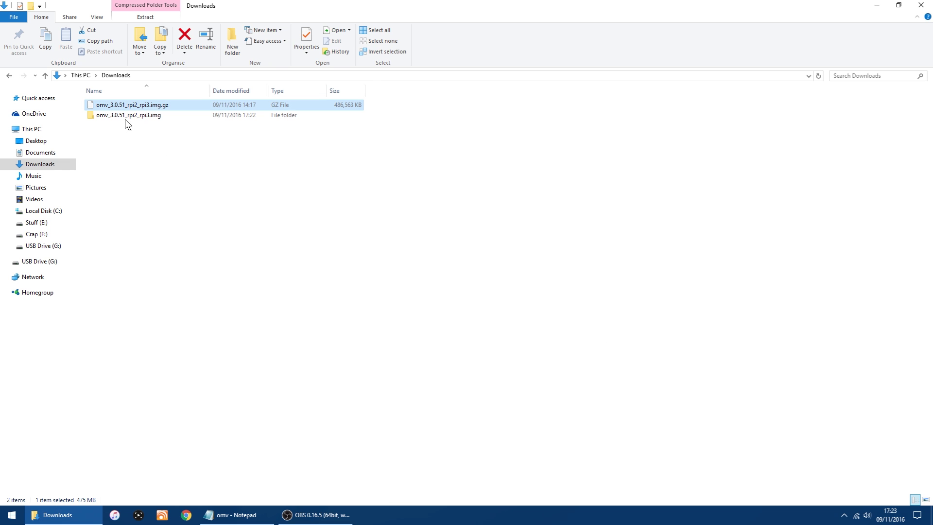
pyautogui.doubleClick(111, 115)
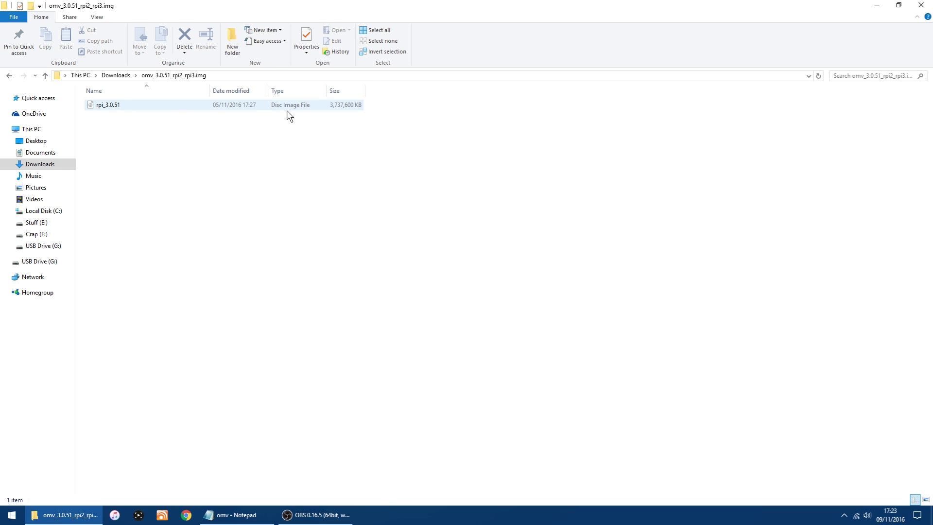
# Launch USB Image Tool from the Start menu and center its window
pyautogui.click(6, 518)
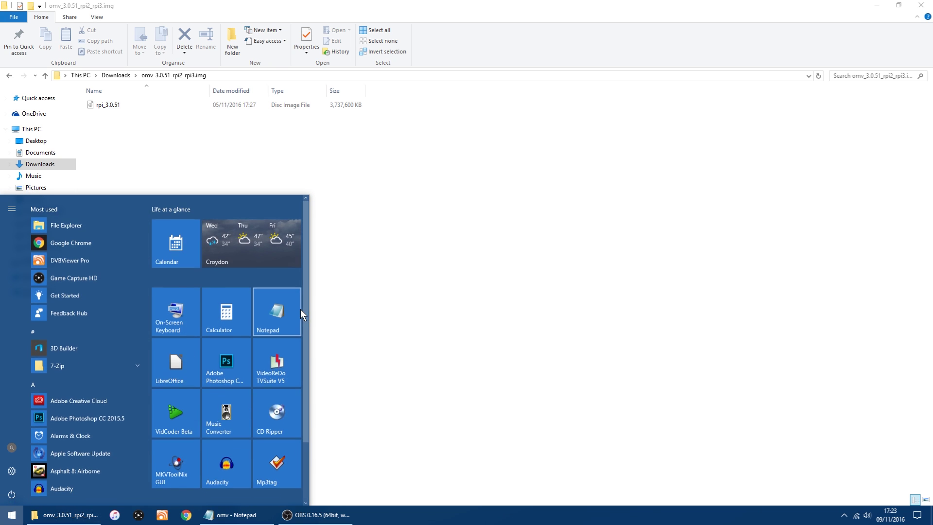
pyautogui.scroll(-2, 252, 340)
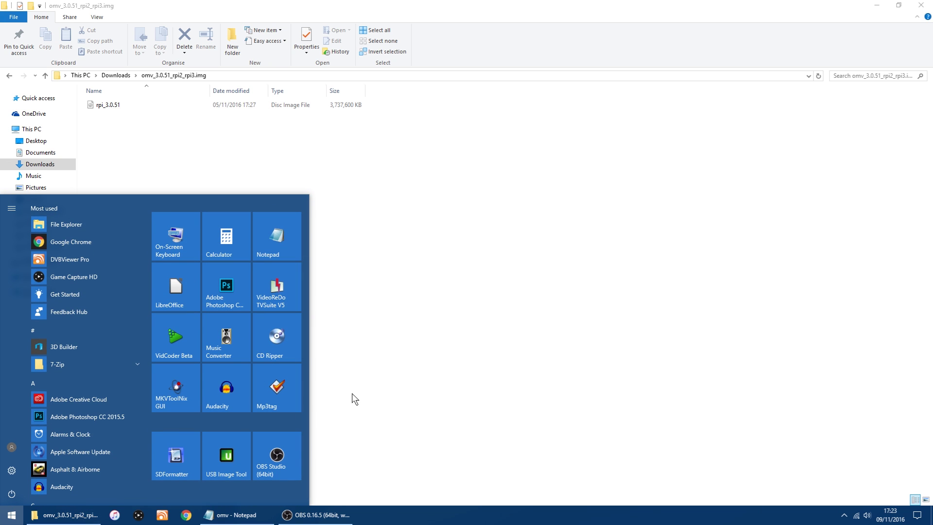
pyautogui.click(226, 459)
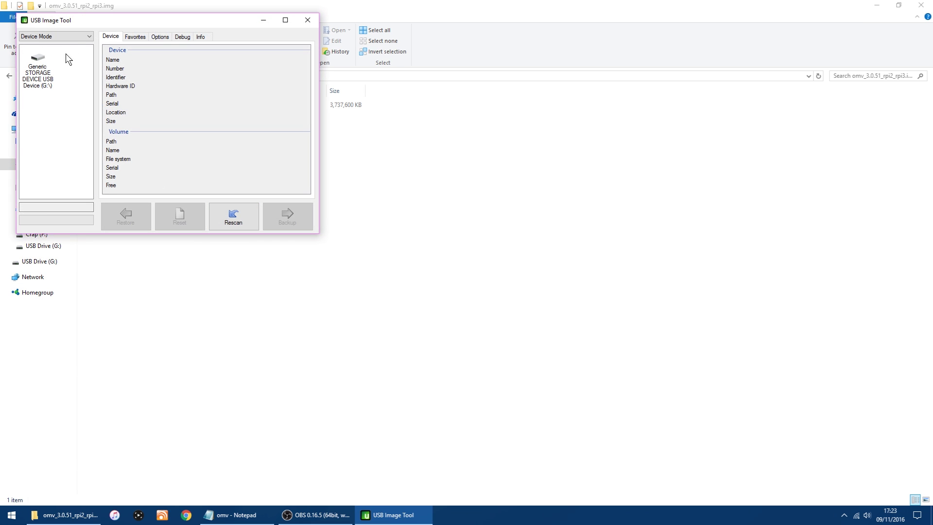
pyautogui.moveTo(91, 22); pyautogui.dragTo(404, 208)
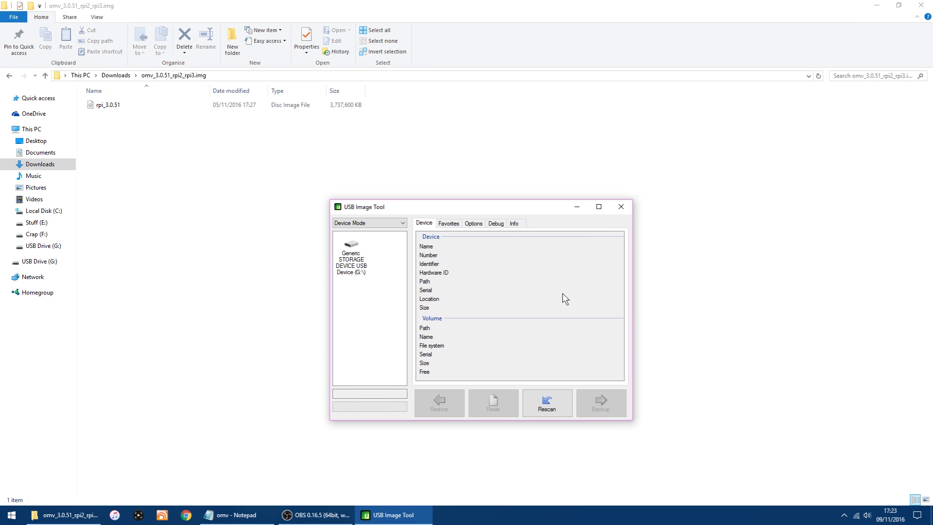
# Add the rpi_3.0.51 image from the extracted Downloads folder to the favourites
pyautogui.click(446, 223)
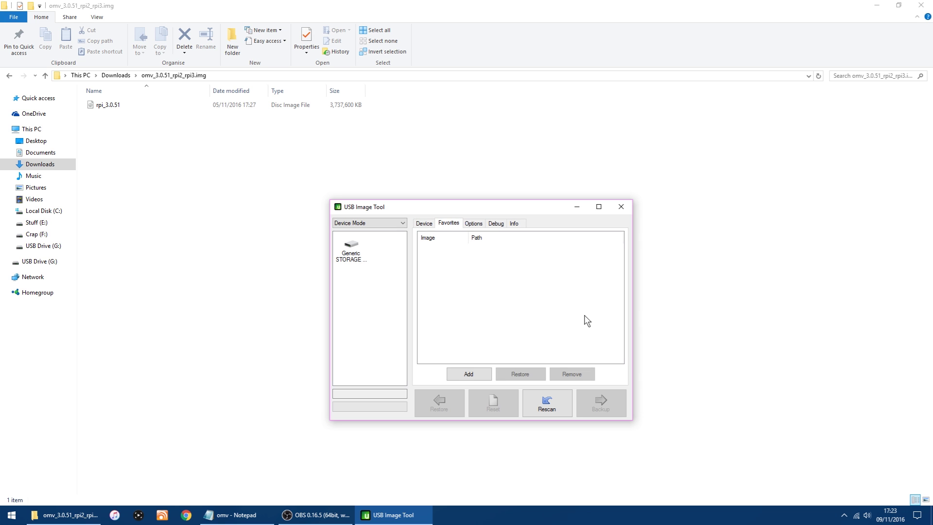
pyautogui.click(455, 375)
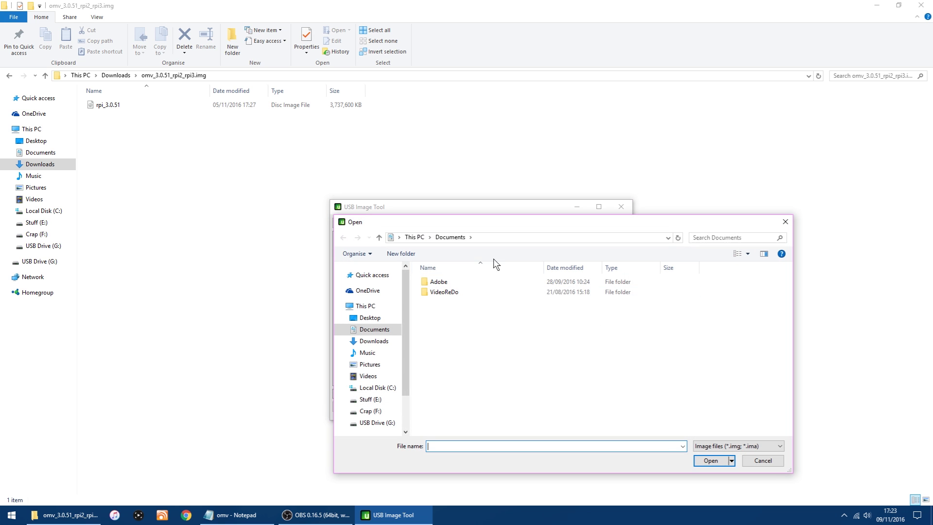
pyautogui.click(379, 341)
pyautogui.doubleClick(462, 283)
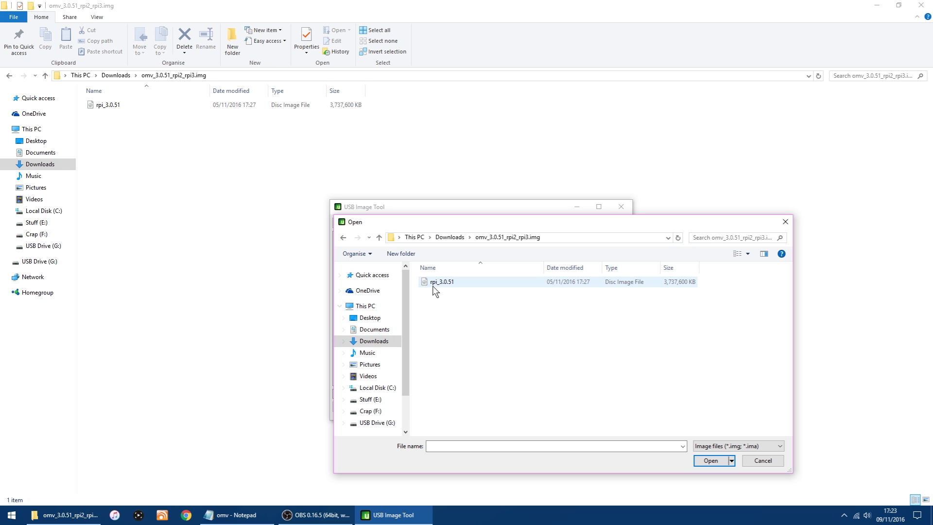
pyautogui.doubleClick(444, 283)
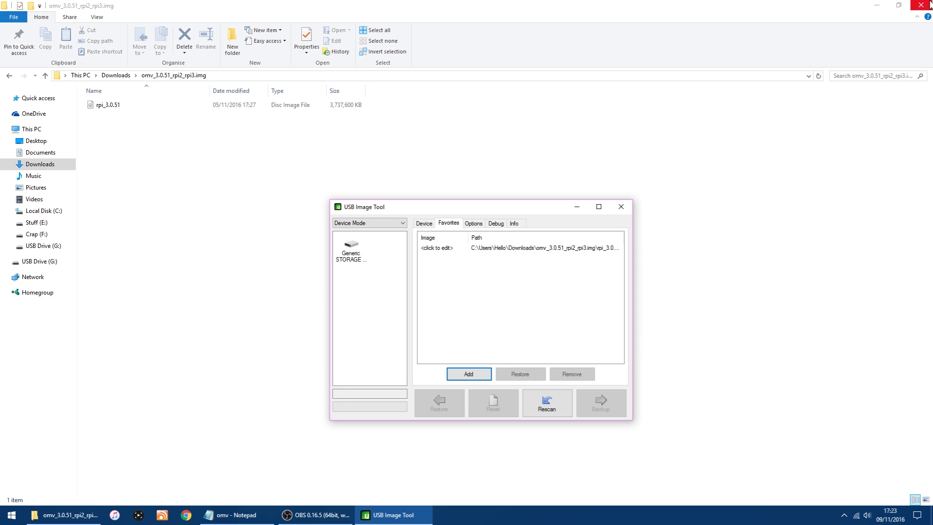
# Restore the rpi_3.0.51 favourite onto the Generic STORAGE DEVICE drive G: and confirm
pyautogui.click(354, 250)
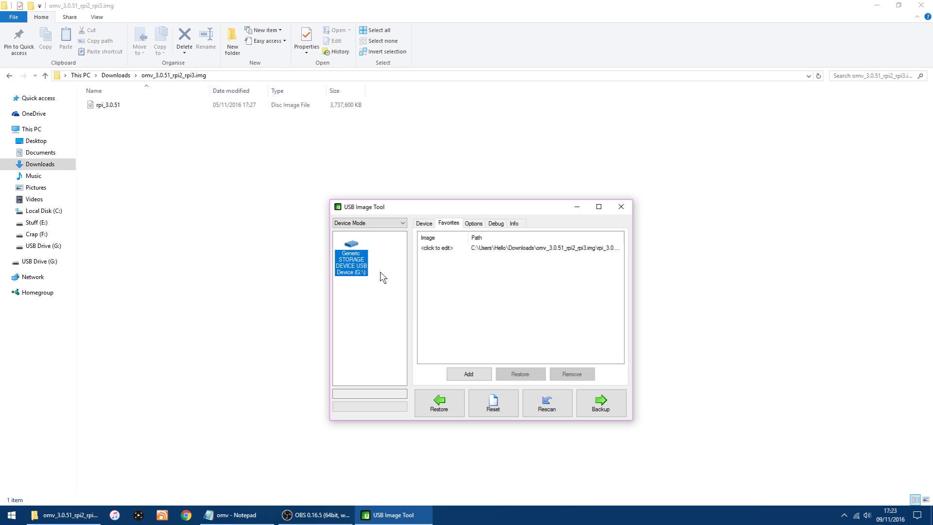
pyautogui.click(508, 248)
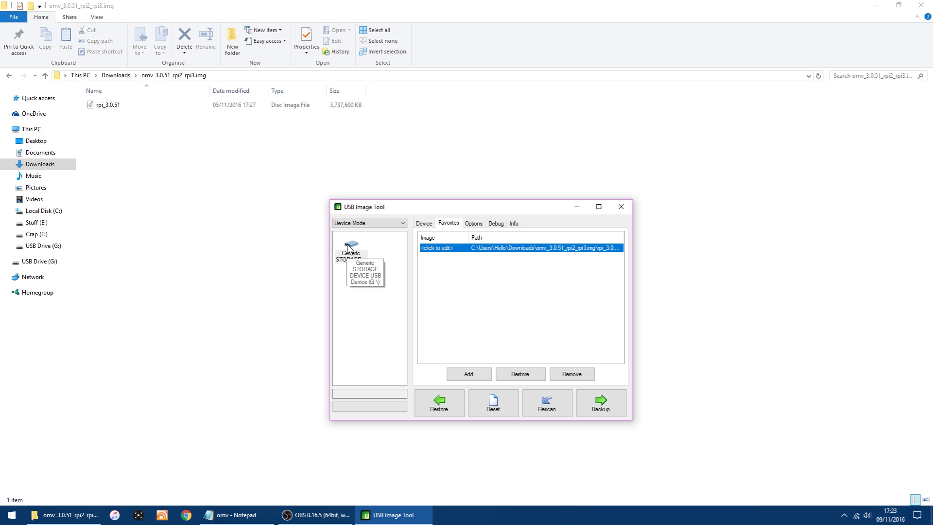
pyautogui.click(517, 376)
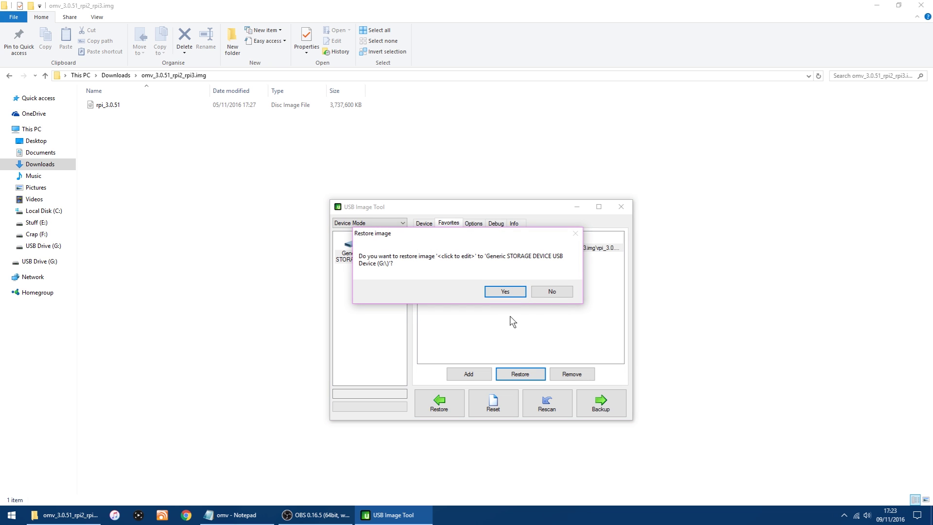
pyautogui.click(505, 292)
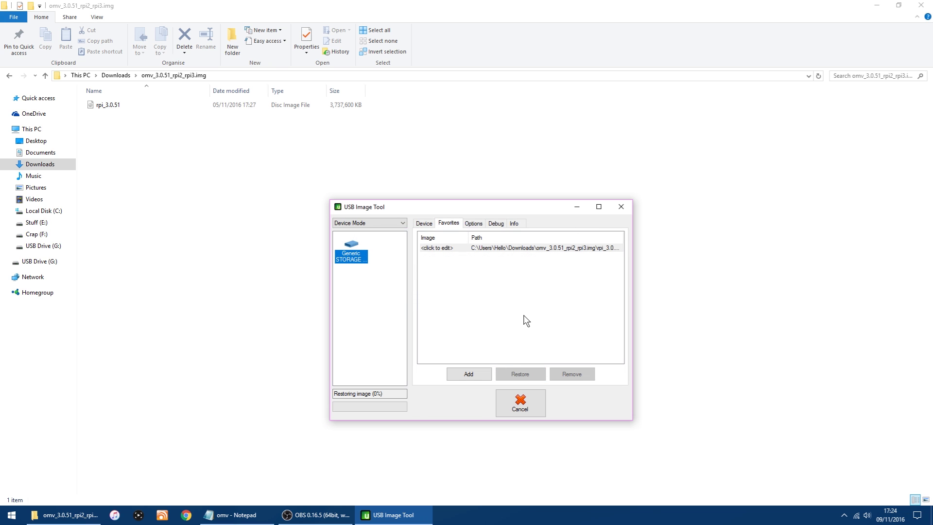
# Minimize the Explorer window while the image restore runs
pyautogui.click(877, 6)
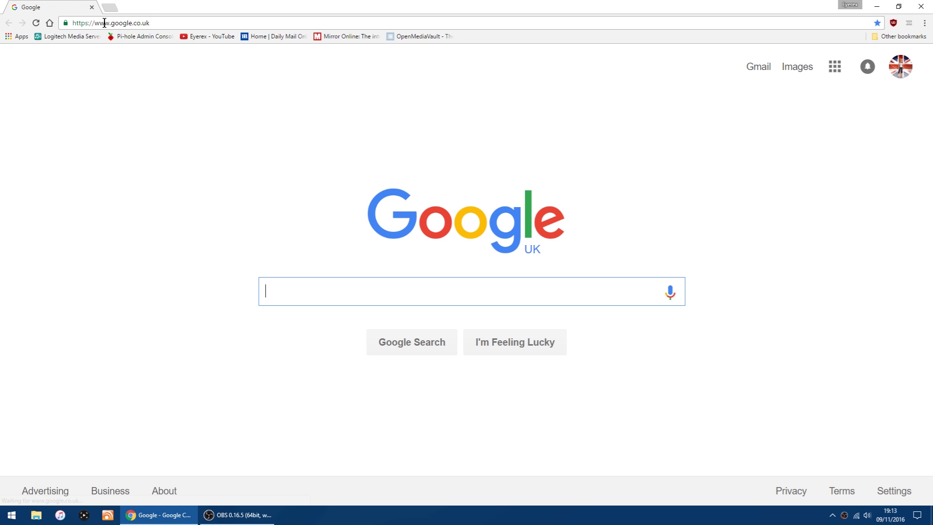
pyautogui.click(103, 23)
pyautogui.rightClick(105, 23)
pyautogui.click(136, 70)
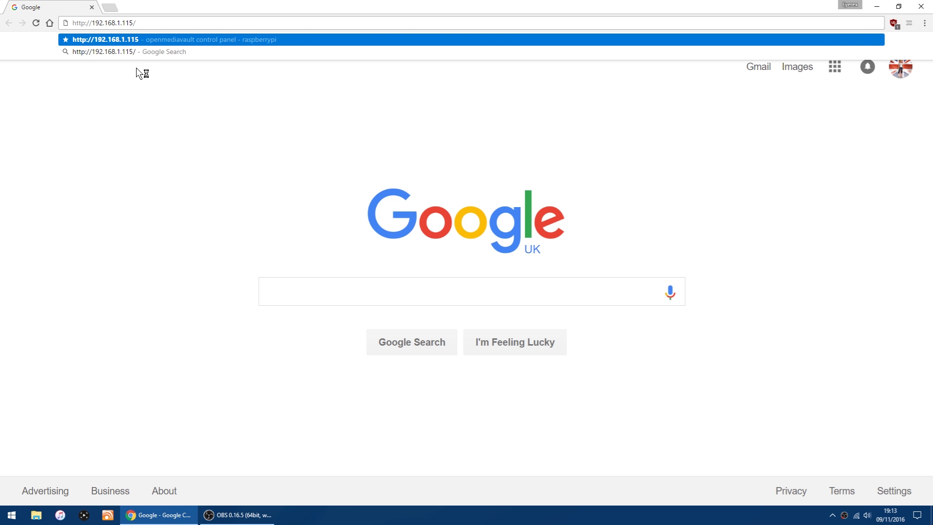
pyautogui.click(126, 40)
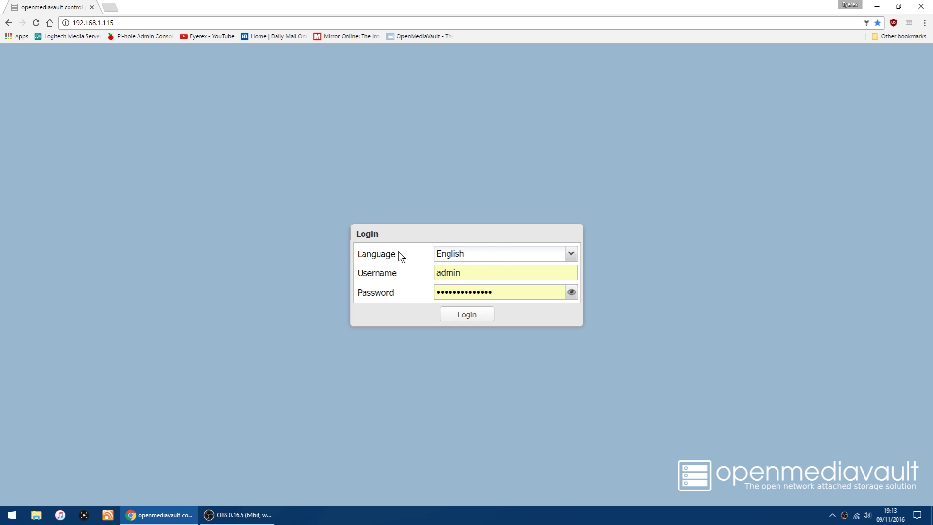
# Log in to openmediavault and open Storage > File Systems
pyautogui.click(469, 316)
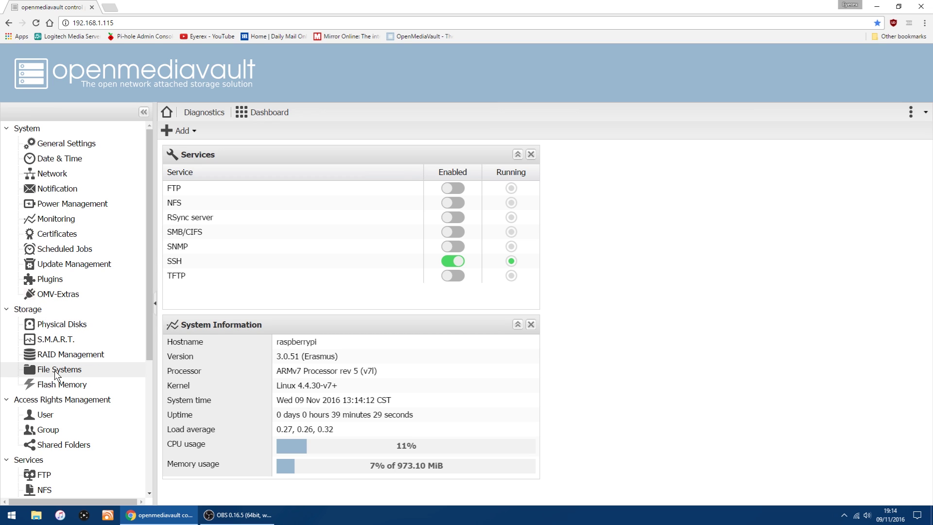
pyautogui.click(54, 370)
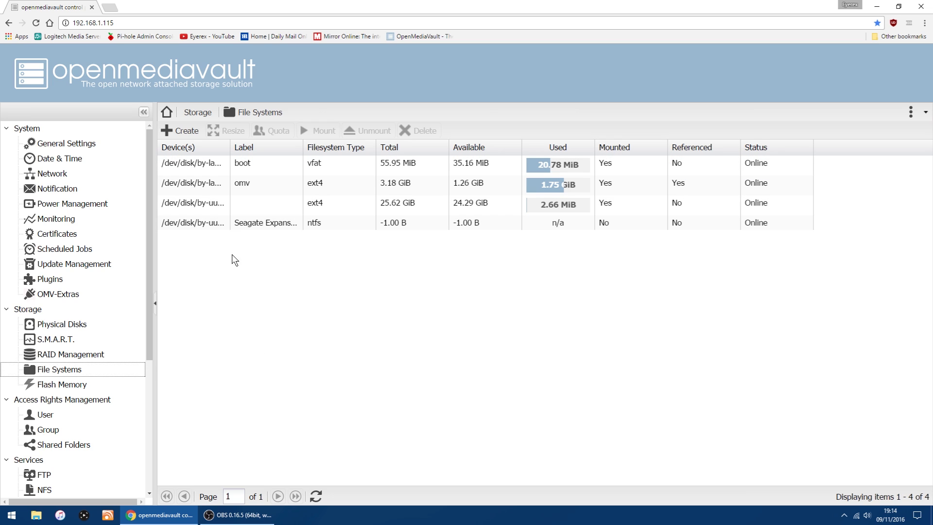
# Mount the Seagate Expansion NTFS drive and apply the pending configuration change
pyautogui.click(258, 225)
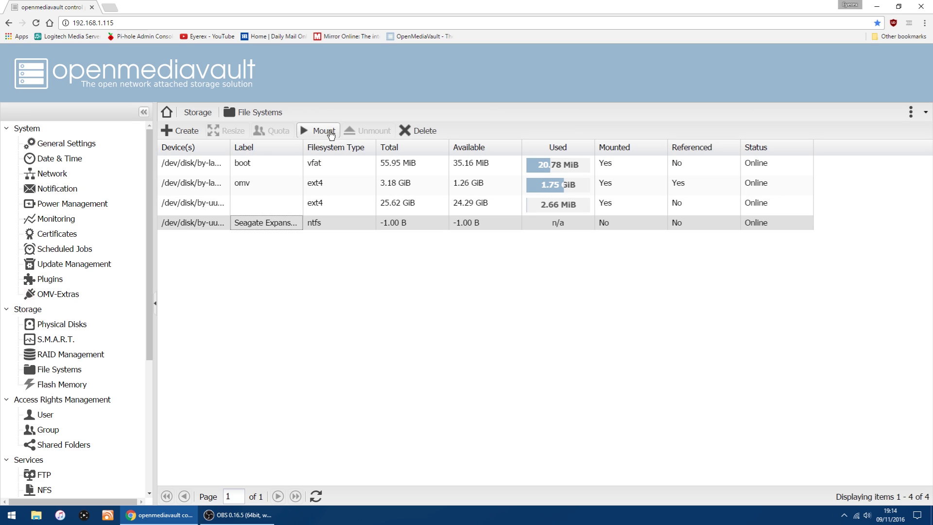
pyautogui.click(330, 132)
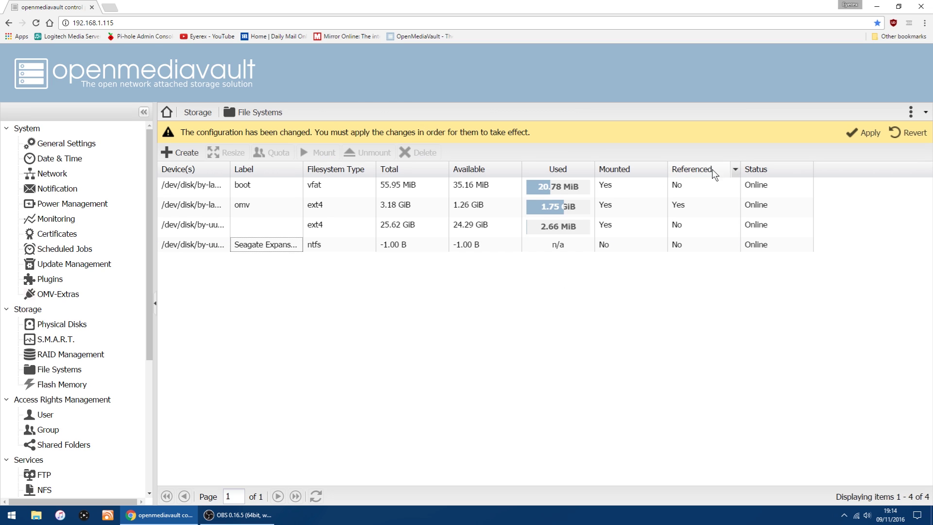
pyautogui.click(867, 134)
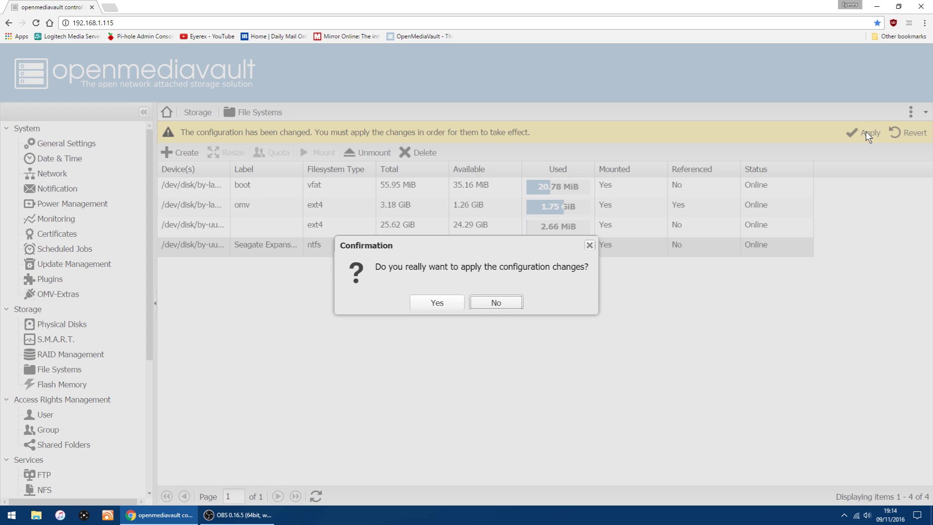
pyautogui.click(433, 304)
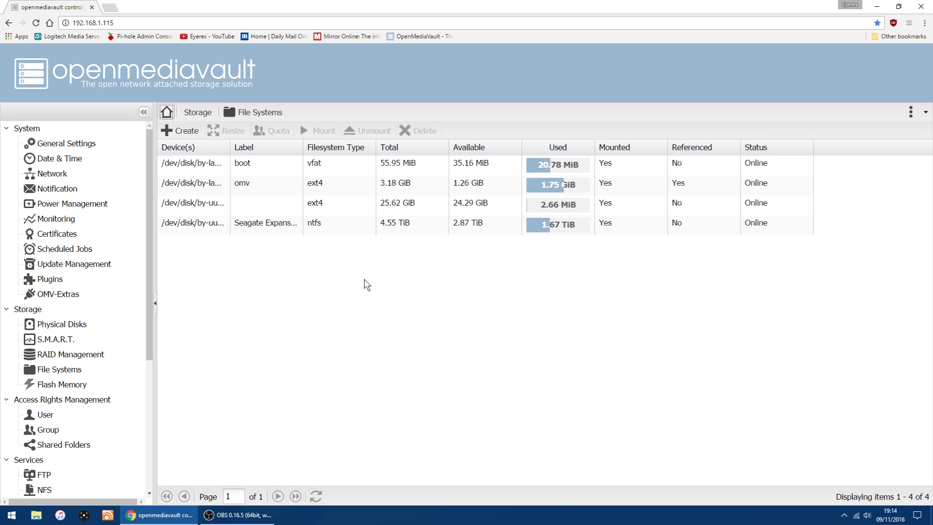
pyautogui.click(624, 226)
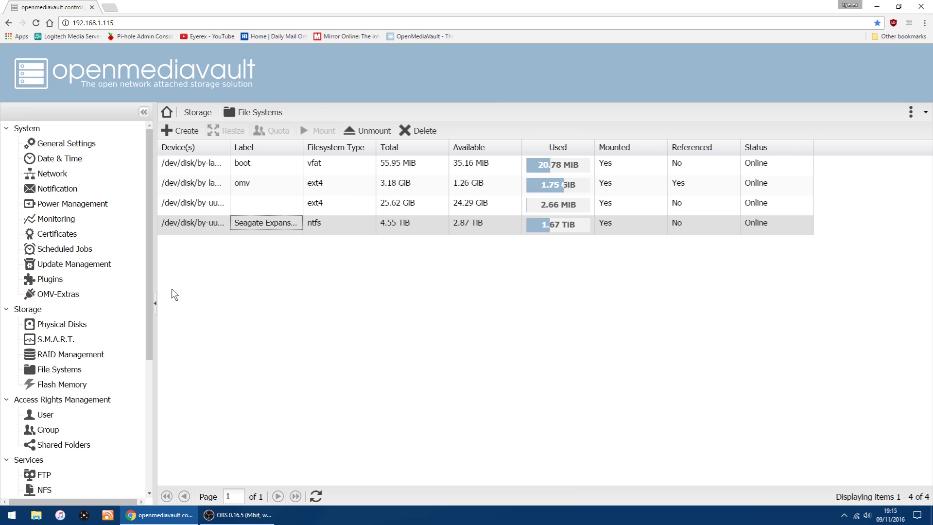
# Go to Access Rights Management > Shared Folders and start adding a shared folder
pyautogui.moveTo(150, 276); pyautogui.dragTo(143, 331)
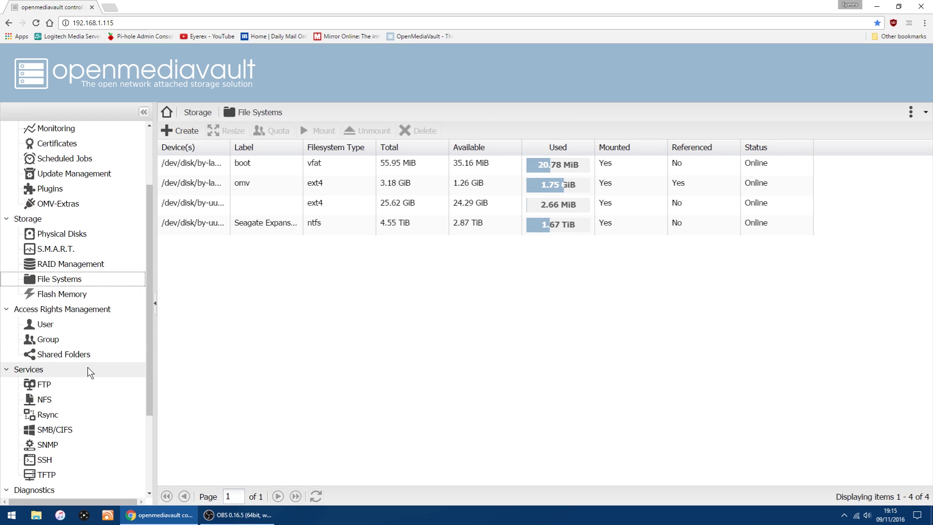
pyautogui.click(57, 354)
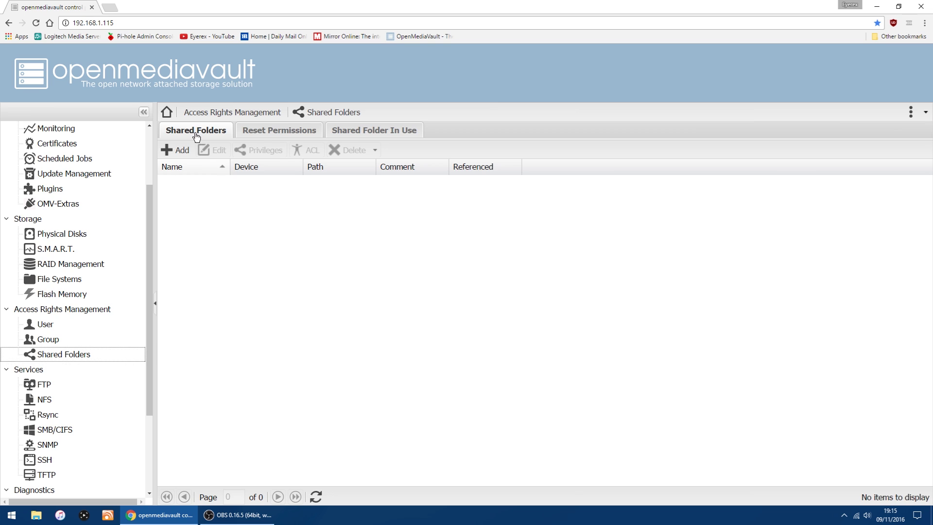
pyautogui.click(175, 152)
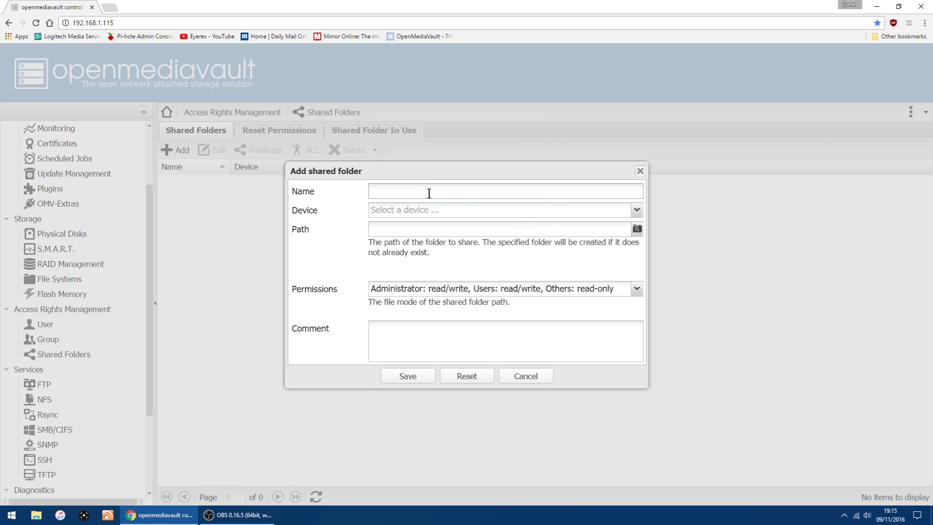
# Name the share Movies, set device to Seagate Expansion Drive, and choose its Movies folder
pyautogui.write('Movies')
pyautogui.click(636, 212)
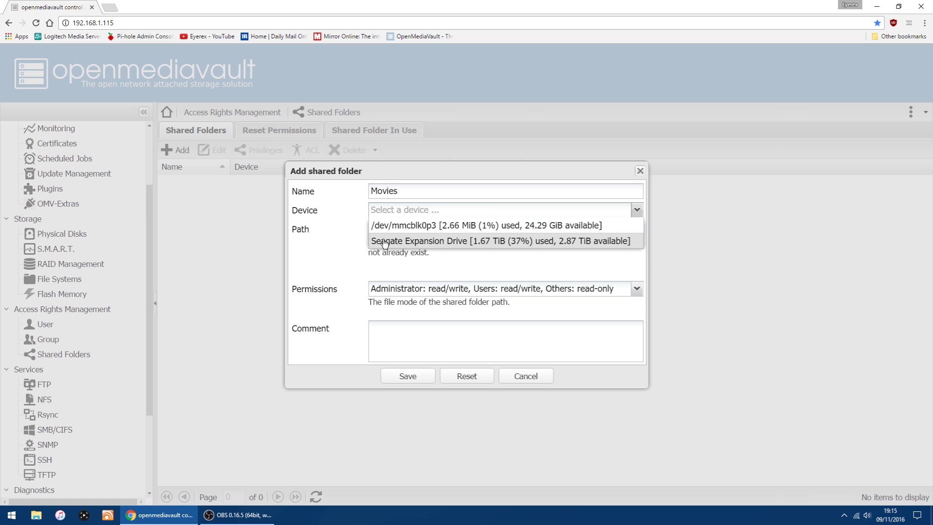
pyautogui.click(422, 242)
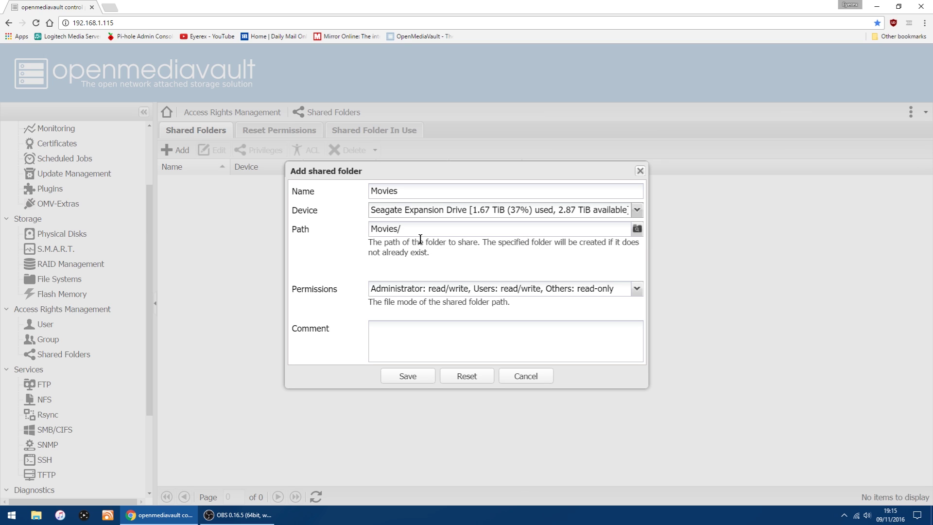
pyautogui.click(635, 229)
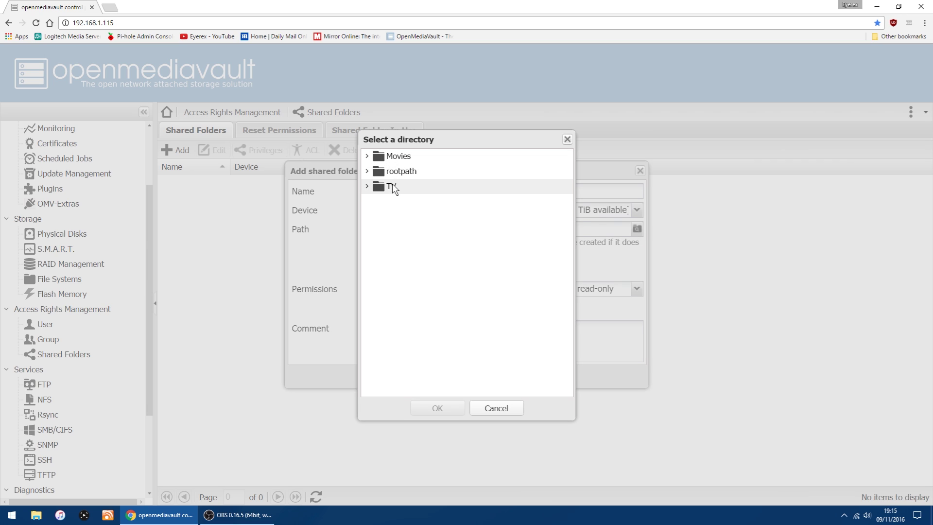
pyautogui.click(383, 158)
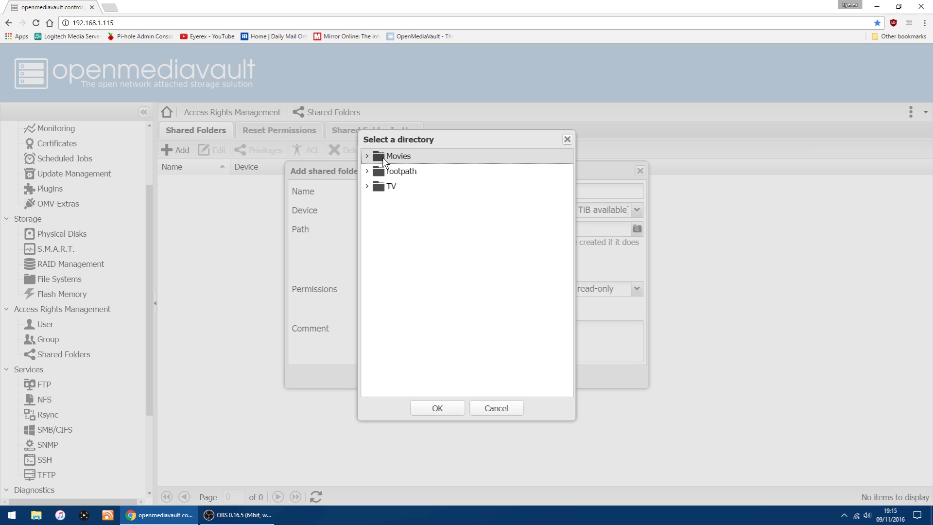
# Confirm Movies/ as the share path, grant Everyone read/write permissions, and save the shared folder
pyautogui.click(440, 409)
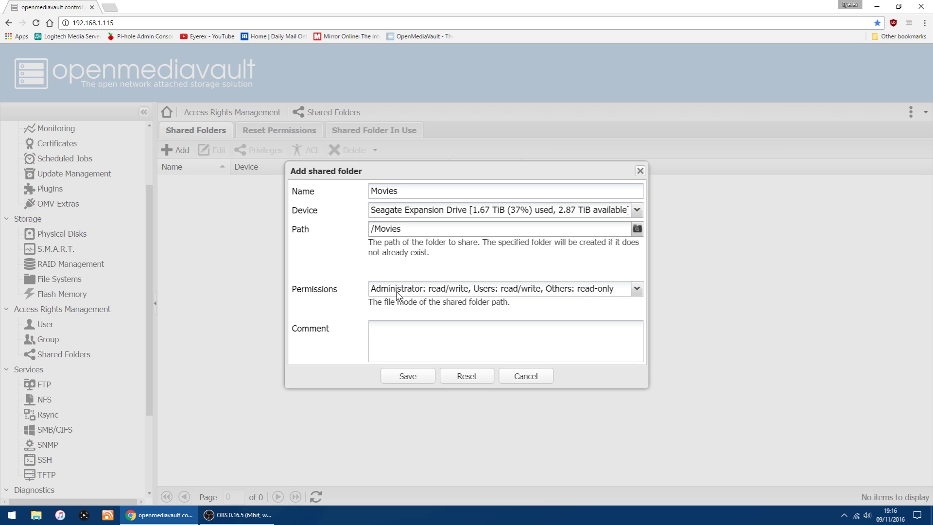
pyautogui.click(636, 288)
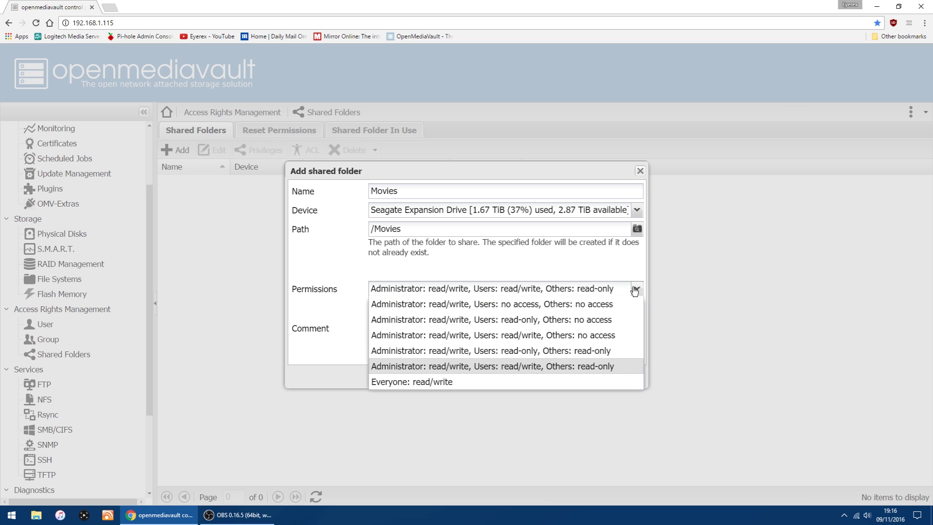
pyautogui.click(407, 383)
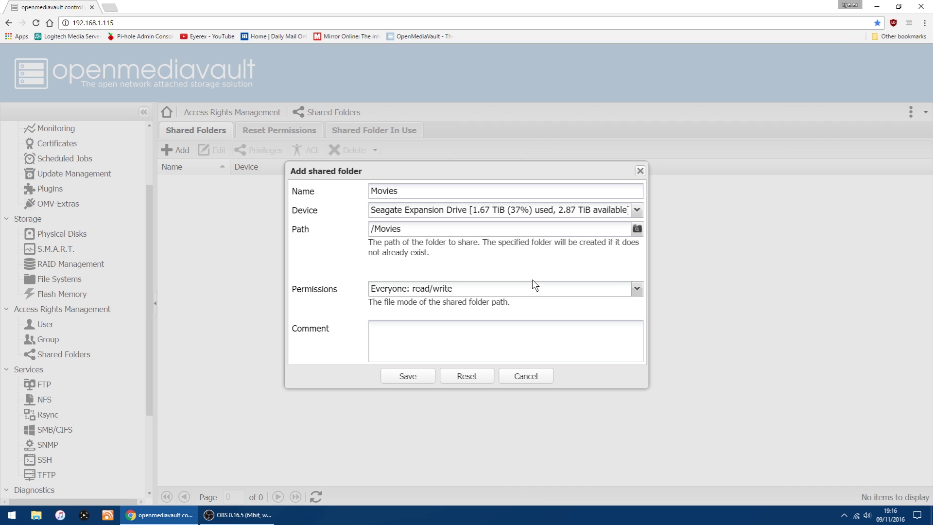
pyautogui.click(416, 377)
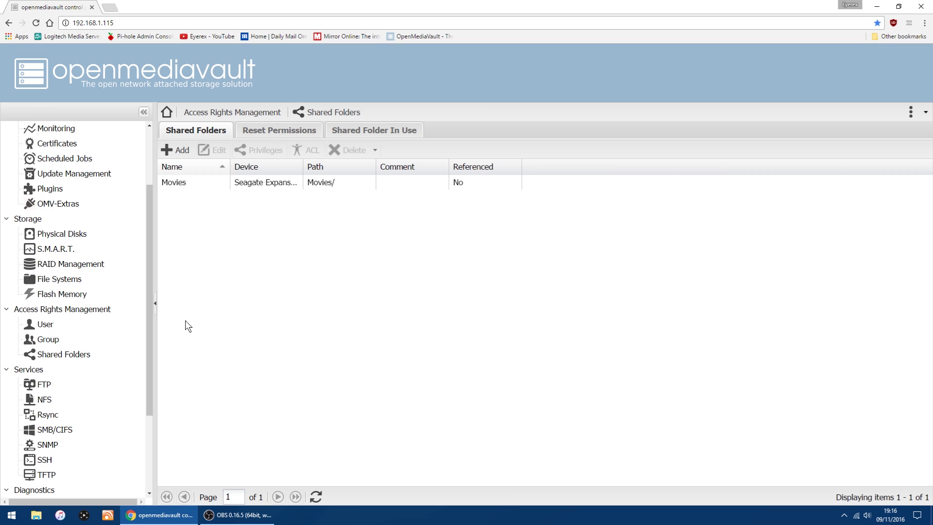
# Turn on the Enable toggle in Services > SMB/CIFS > Settings, keeping workgroup WORKGROUP
pyautogui.click(150, 318)
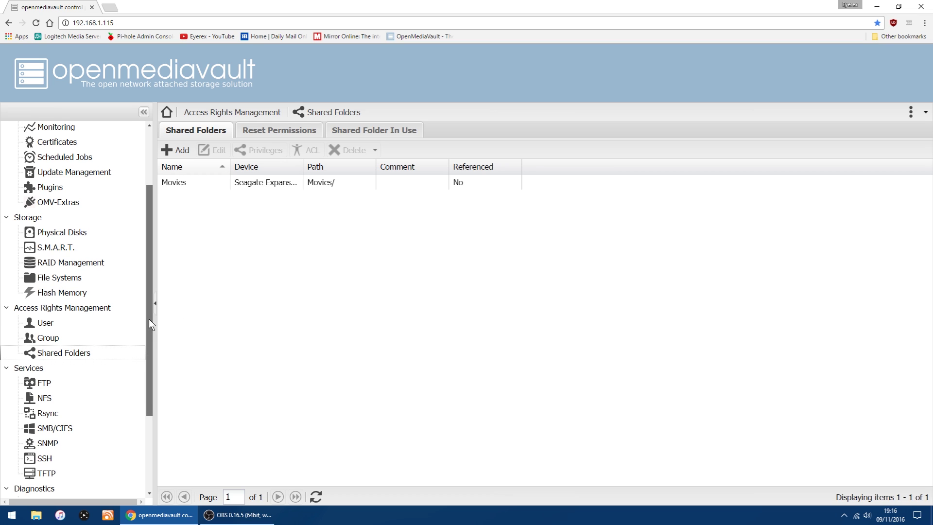
pyautogui.moveTo(148, 318); pyautogui.dragTo(147, 354)
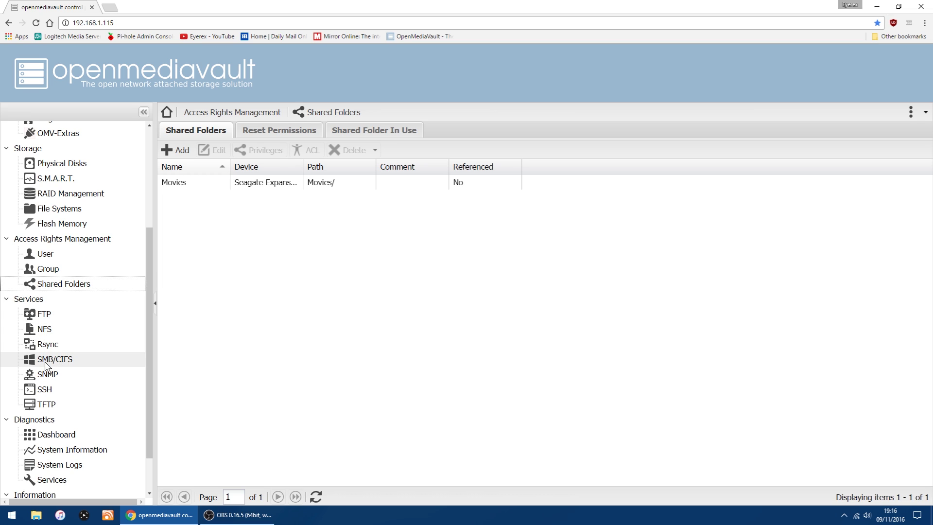
pyautogui.click(45, 362)
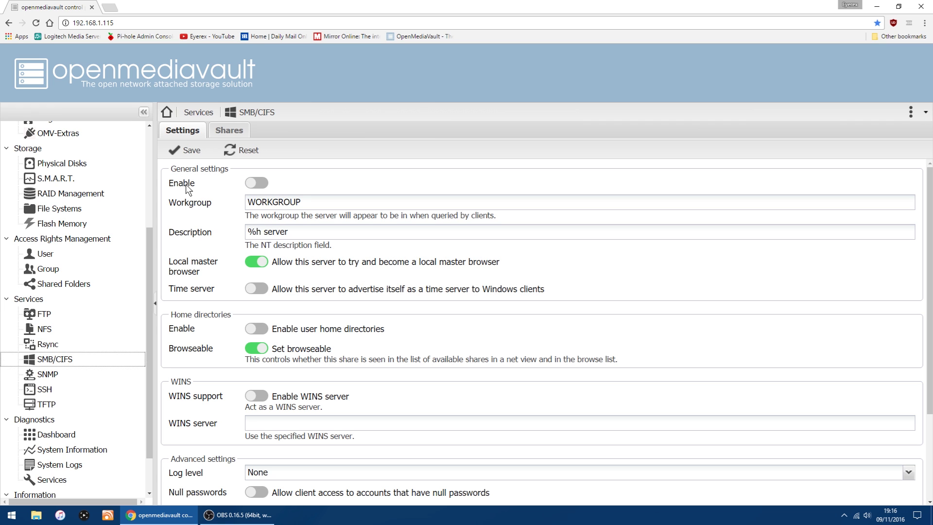
pyautogui.click(257, 184)
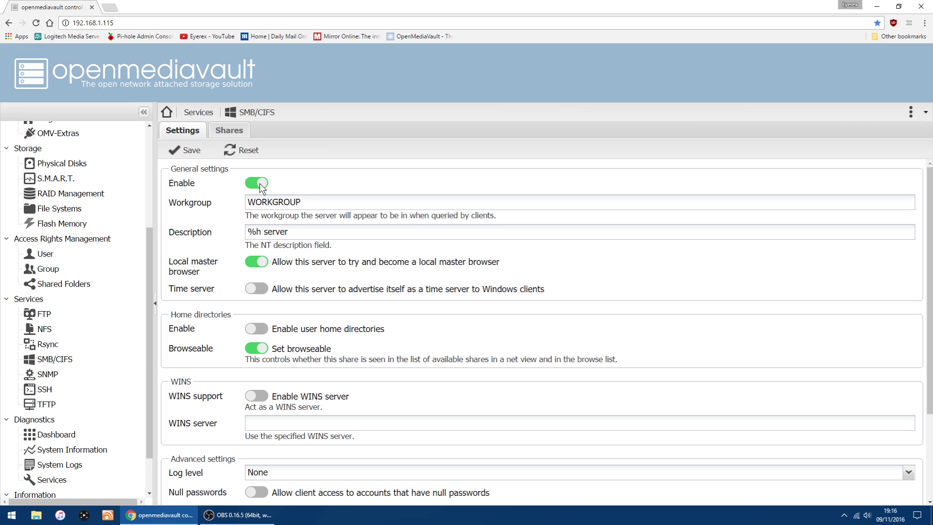
# Save the enabled SMB/CIFS settings, then apply the pending configuration change and confirm with Yes
pyautogui.click(191, 151)
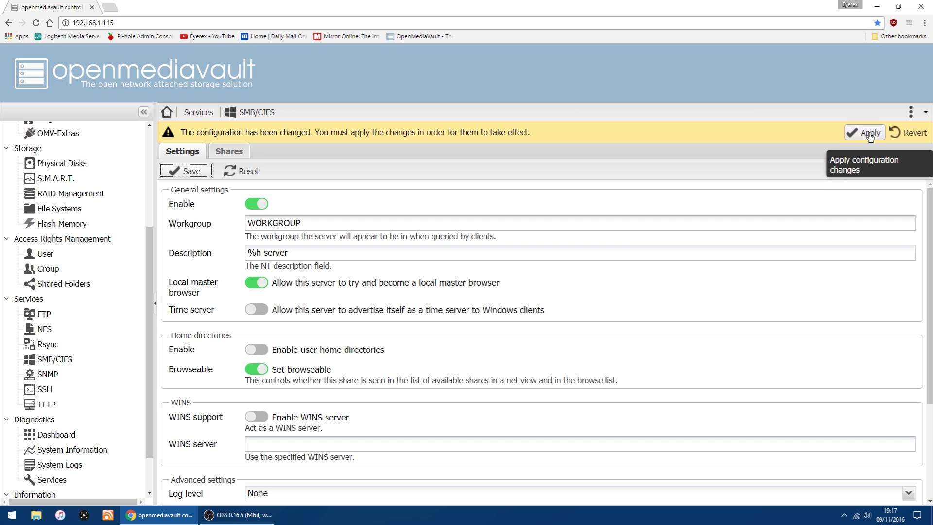
pyautogui.click(869, 136)
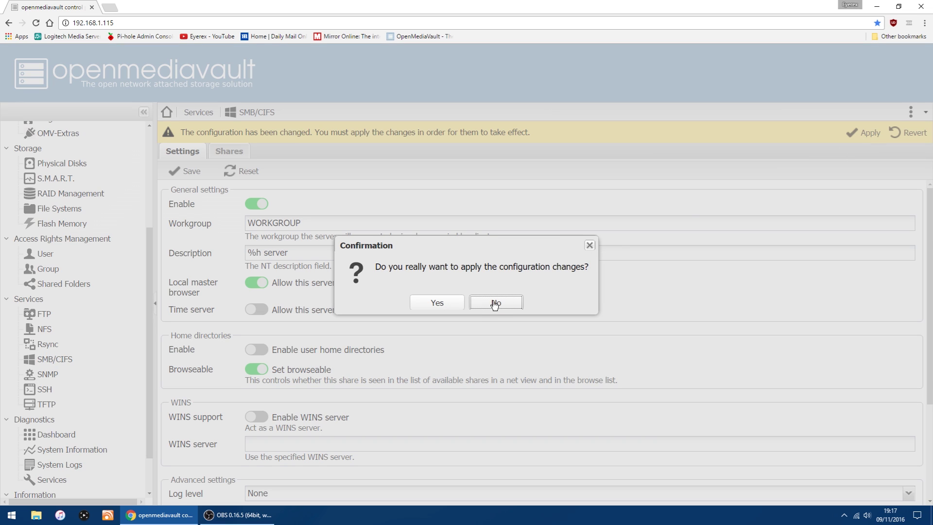
pyautogui.click(449, 305)
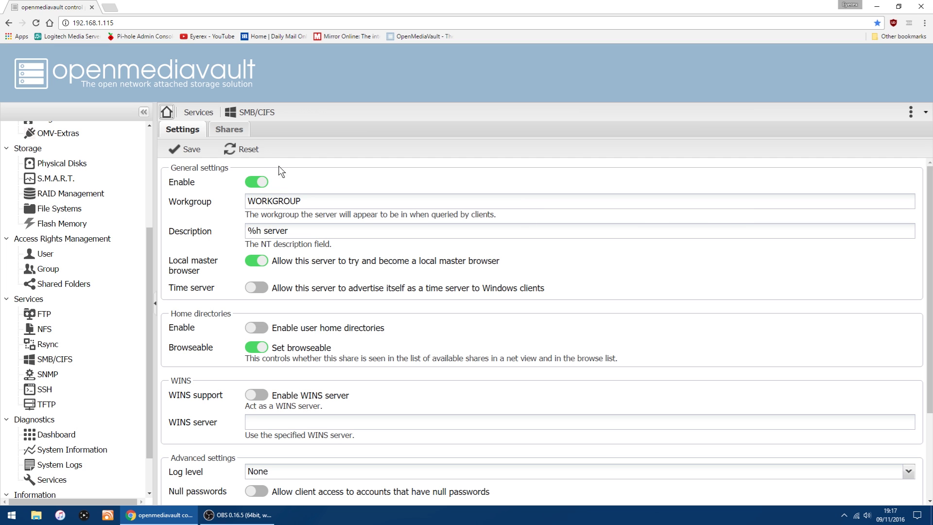
# Add an SMB share for the Movies shared folder with Public set to Guests allowed, and save it
pyautogui.click(234, 133)
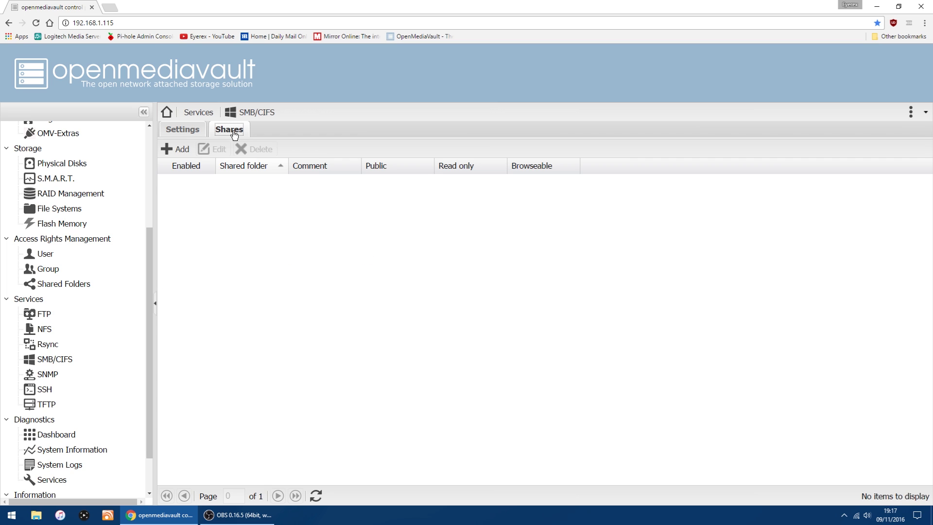
pyautogui.click(171, 149)
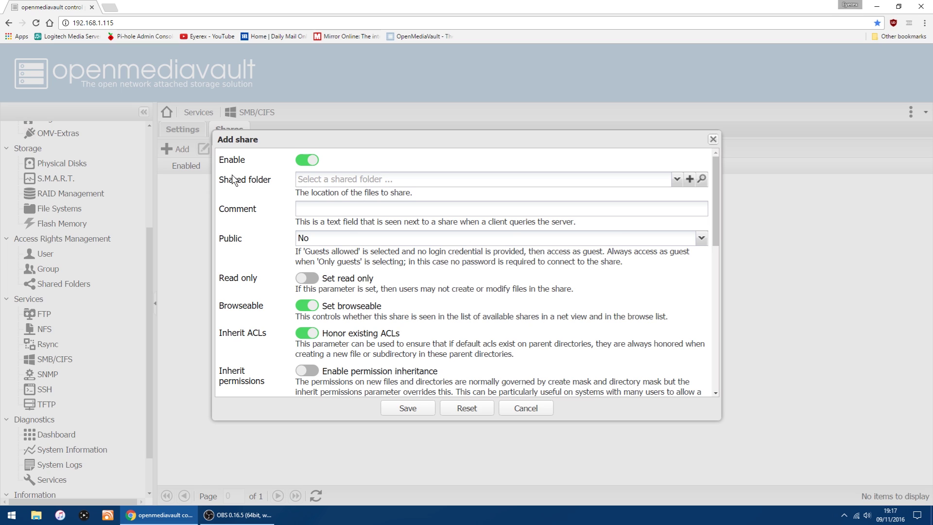
pyautogui.click(675, 180)
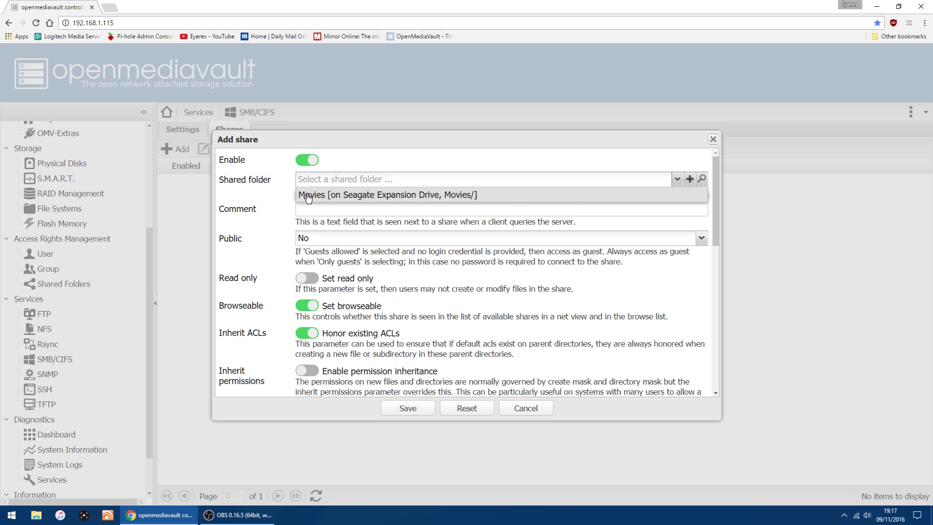
pyautogui.click(381, 196)
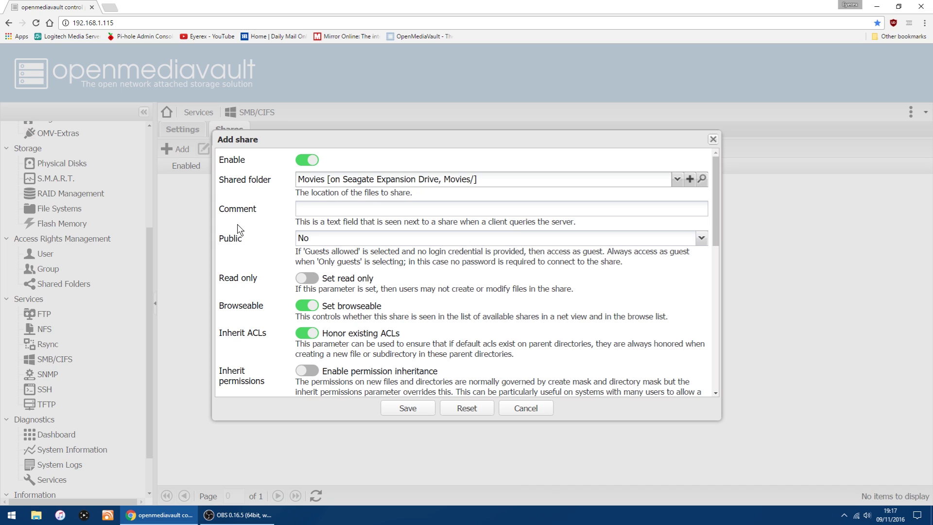
pyautogui.click(701, 239)
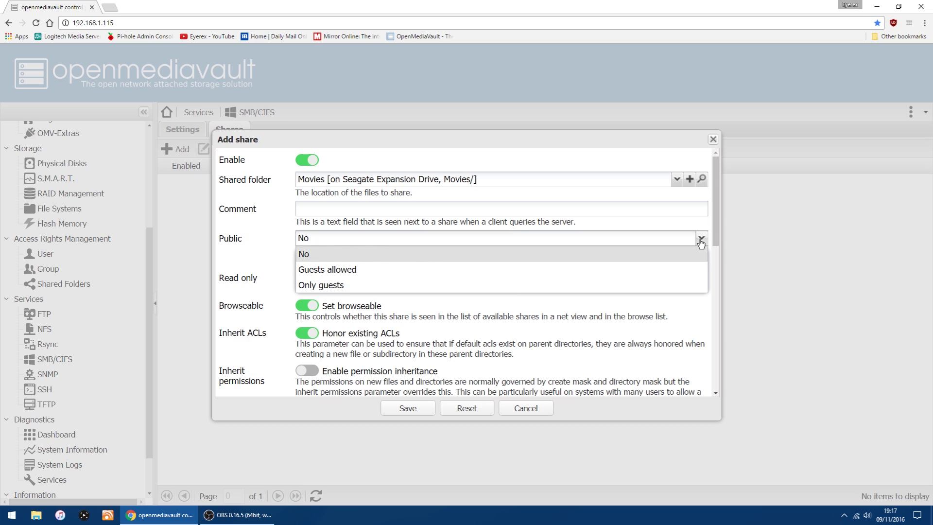
pyautogui.click(319, 270)
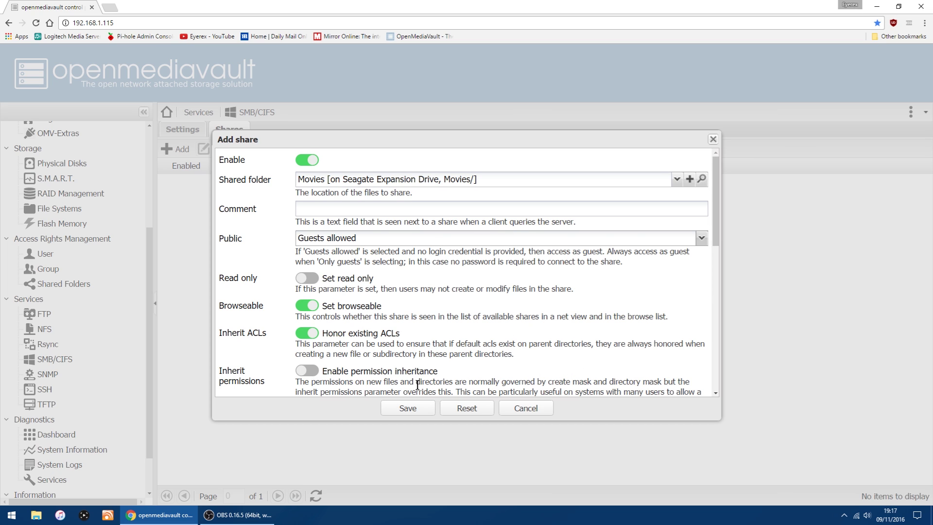
pyautogui.click(408, 411)
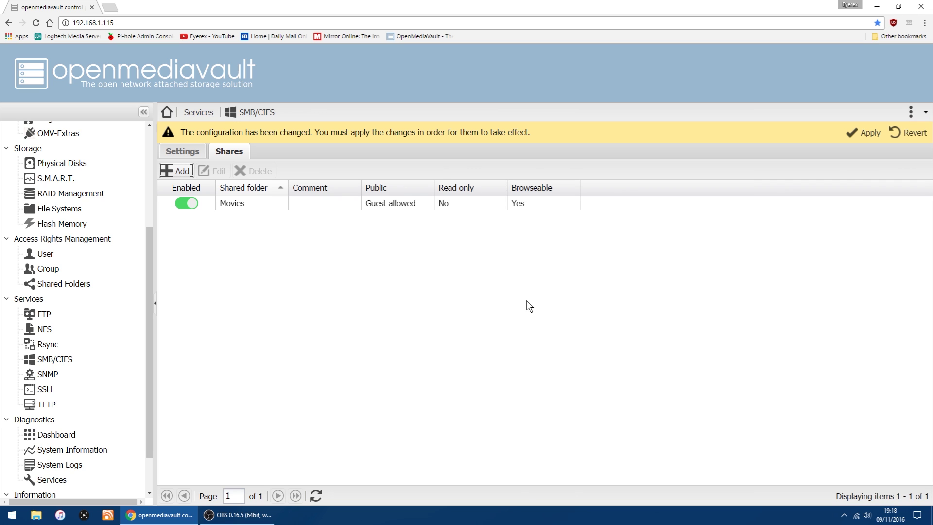
# Apply the pending configuration change and confirm with Yes so the Movies share goes live
pyautogui.click(866, 138)
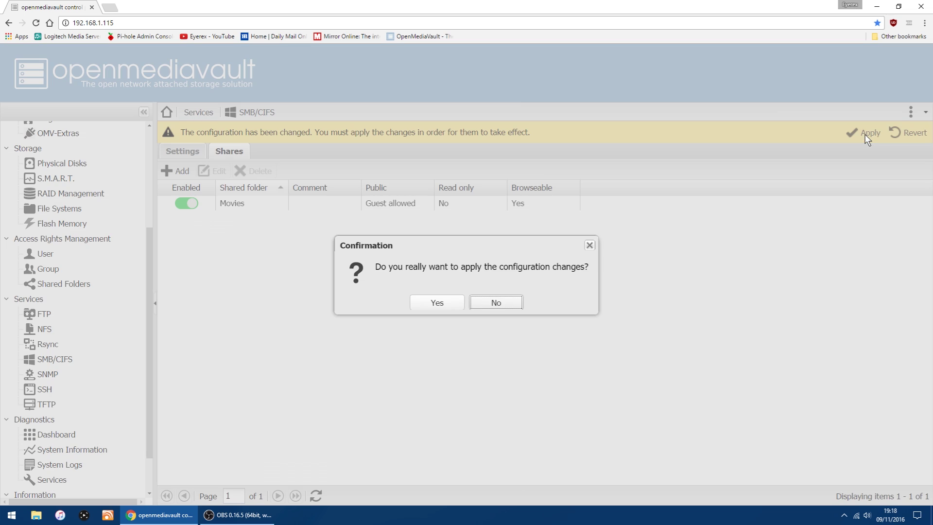
pyautogui.click(430, 306)
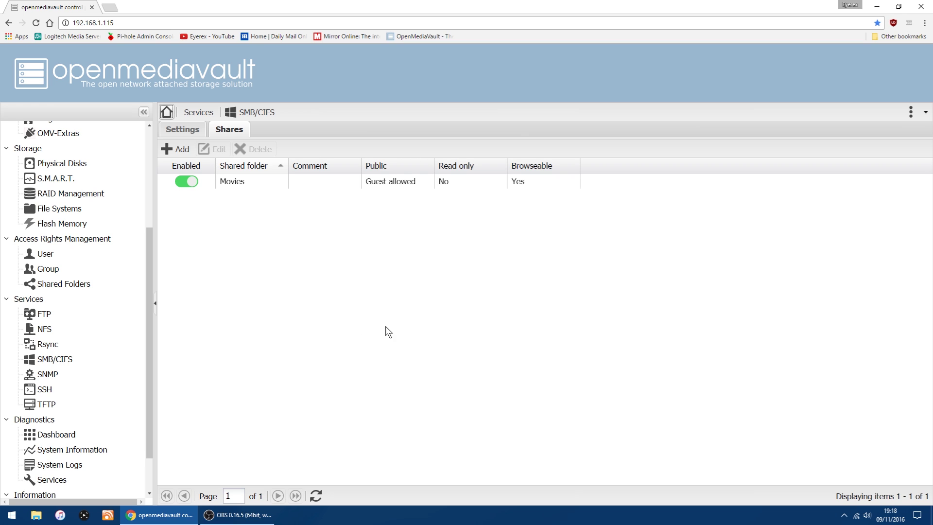
# In File Explorer, browse Network > RASPBERRYPI and open the Movies share
pyautogui.click(35, 516)
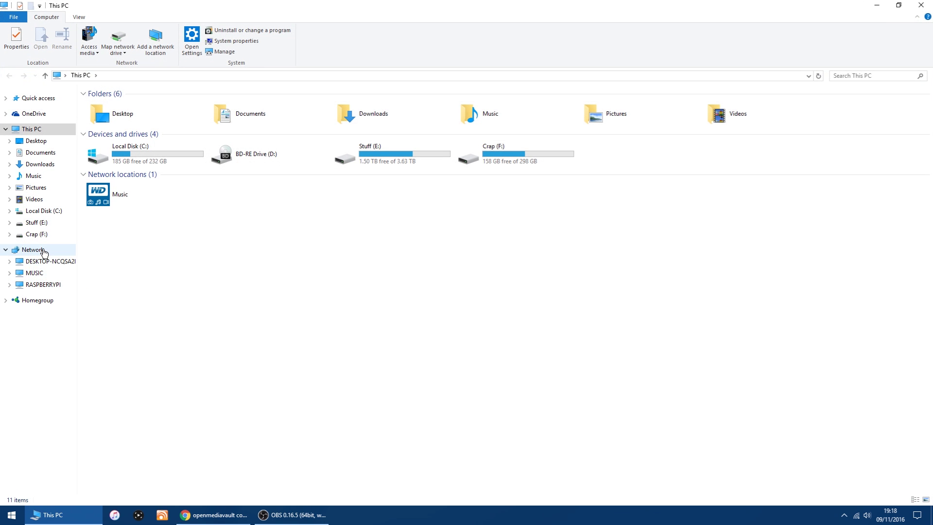
pyautogui.click(34, 250)
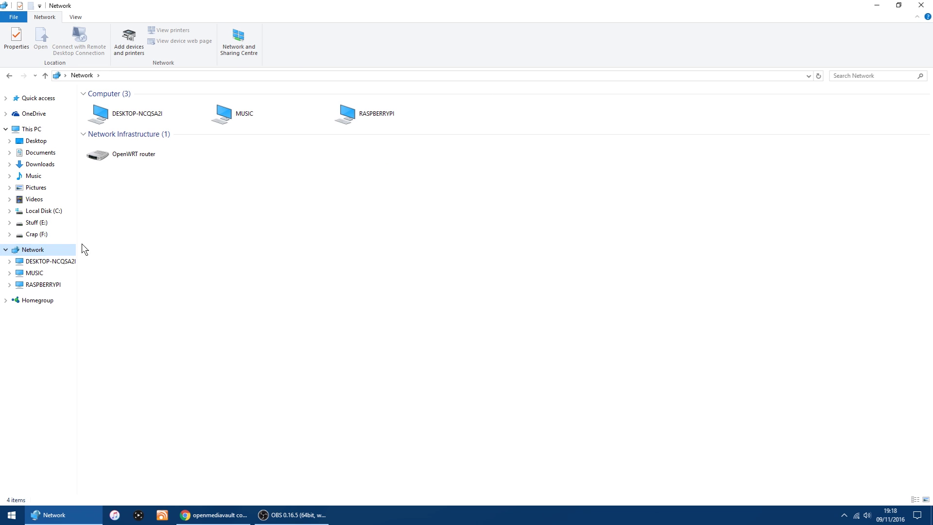
pyautogui.click(371, 112)
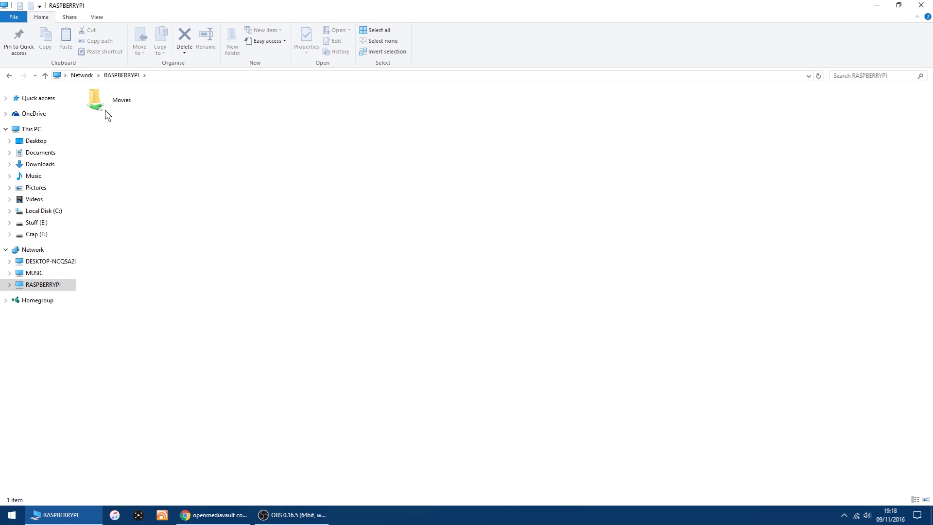
pyautogui.doubleClick(103, 101)
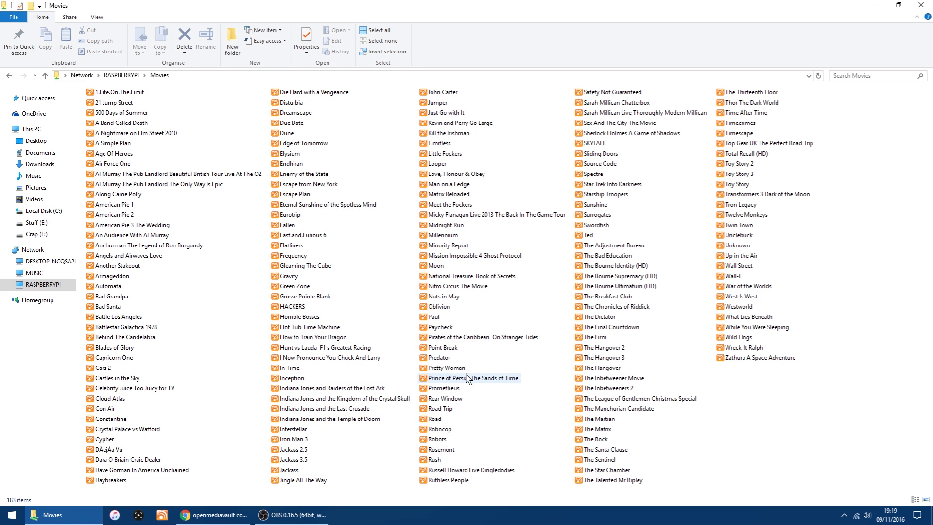
# Play National Treasure Book of Secrets directly from the network Movies share
pyautogui.click(463, 278)
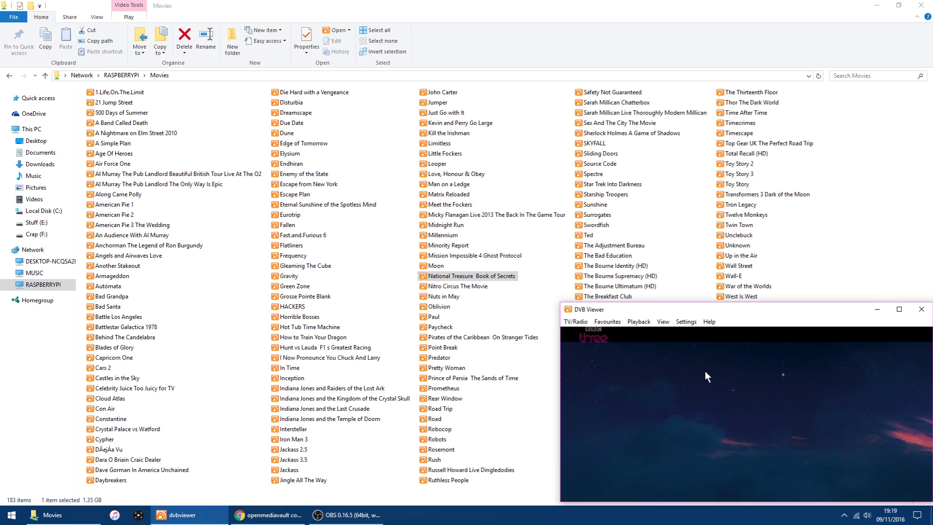
pyautogui.scroll(-1, 695, 379)
pyautogui.scroll(-15, 698, 387)
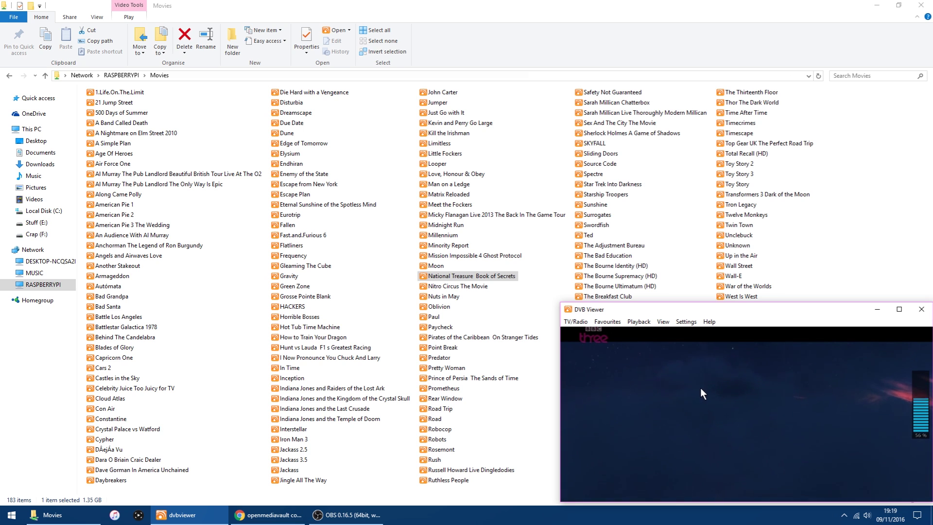
# Play Gravity from the share and jump ahead to 00:13:25
pyautogui.moveTo(614, 488)
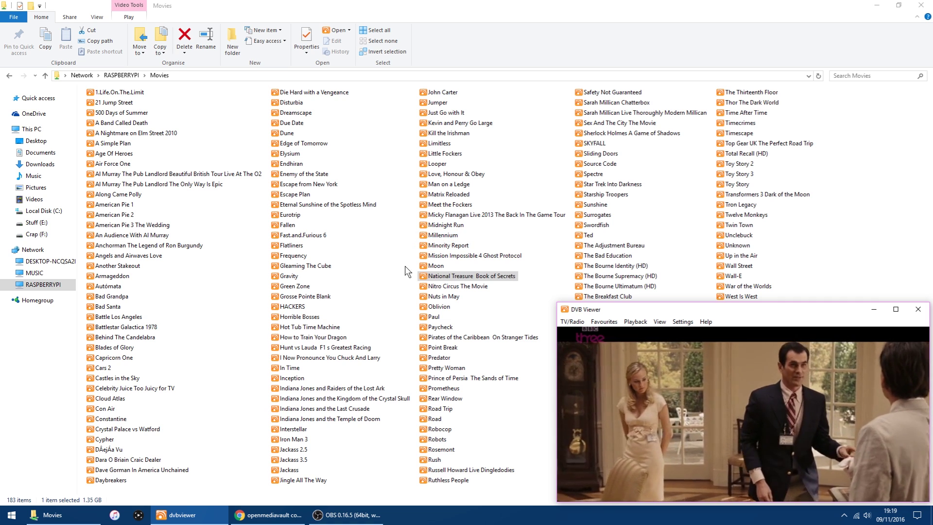
pyautogui.doubleClick(290, 277)
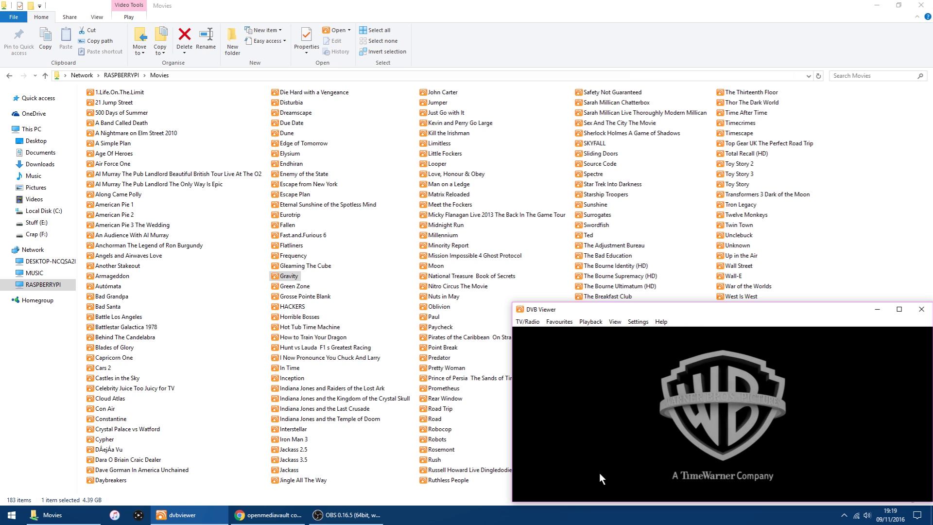
pyautogui.moveTo(552, 489)
pyautogui.click(574, 461)
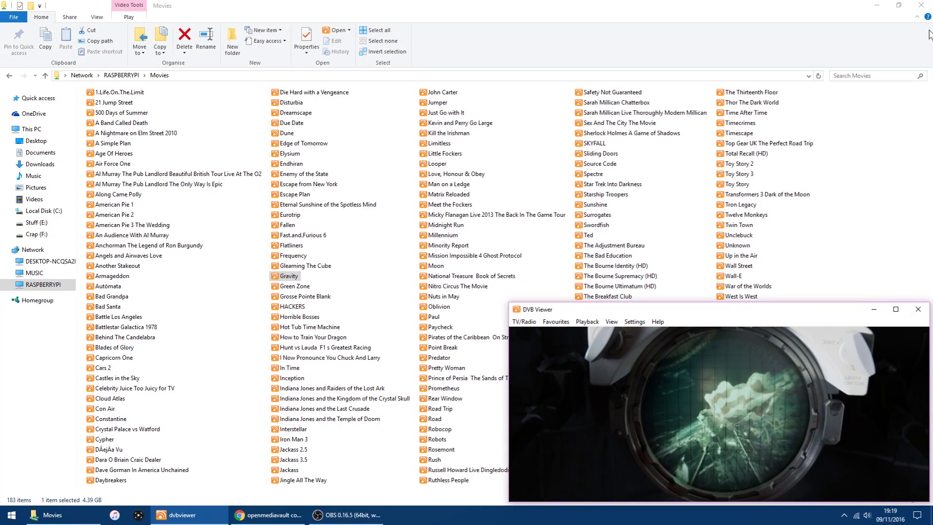
# Close the Explorer Movies window and minimise Chrome, leaving Gravity playing on the desktop
pyautogui.click(921, 5)
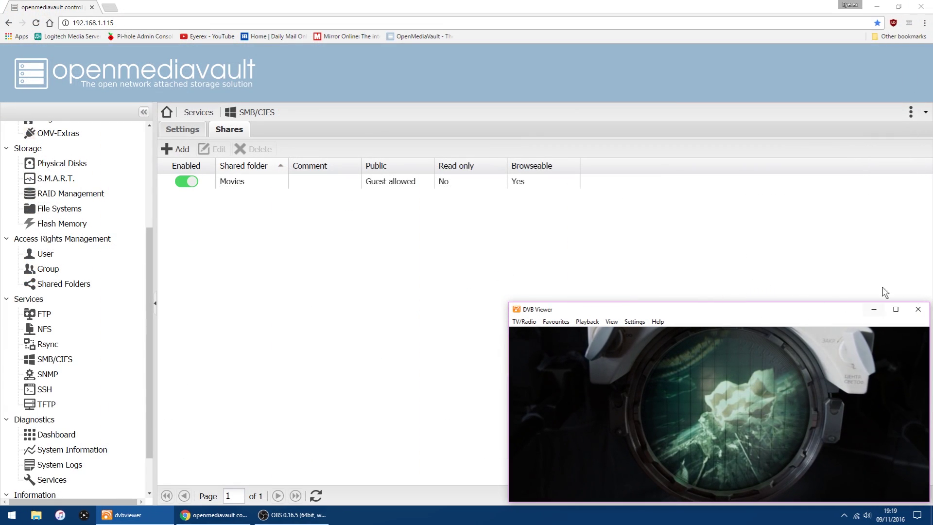
pyautogui.click(876, 7)
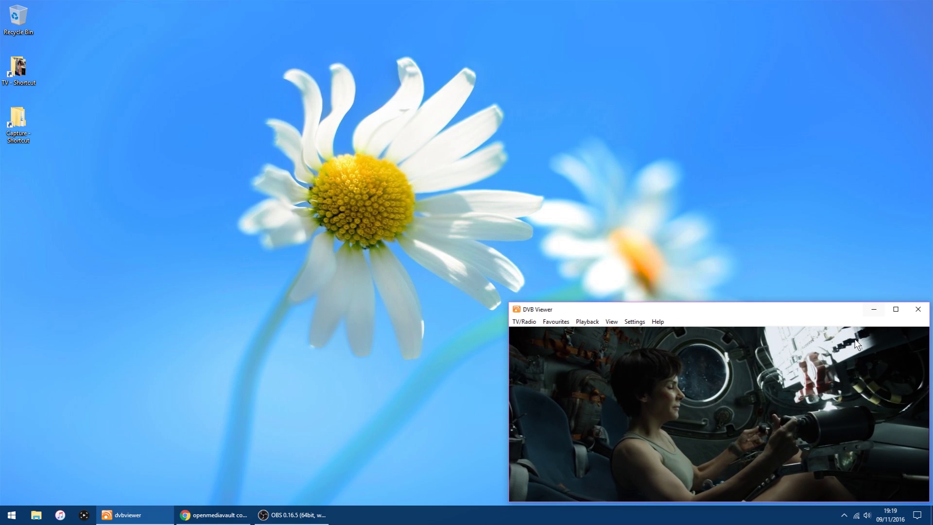